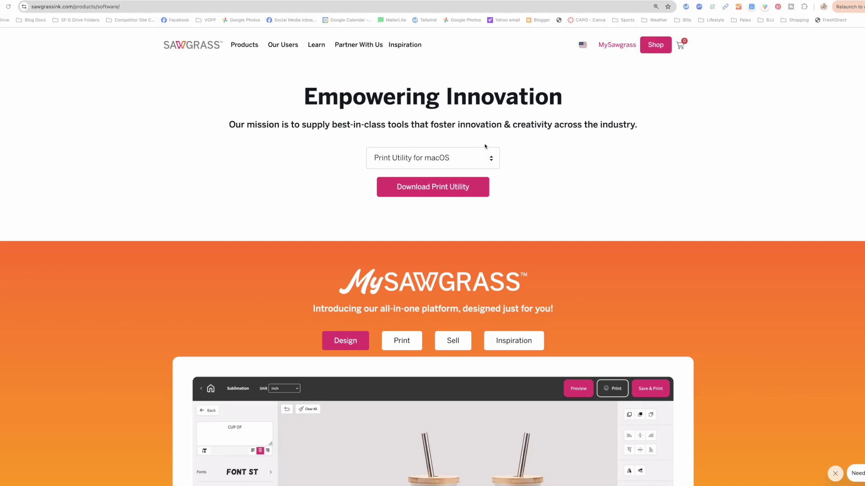
# - Go from the software page's address to the MySawgrass account site
pyautogui.click(95, 7)
pyautogui.moveTo(99, 8); pyautogui.dragTo(161, 7)
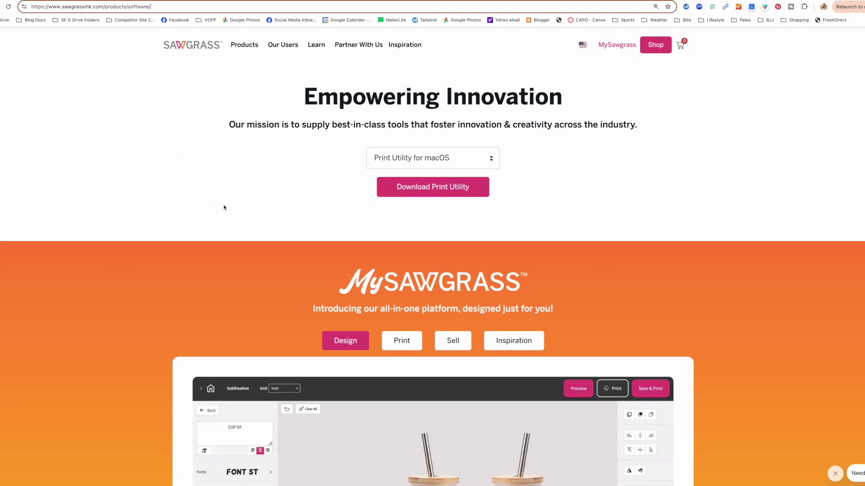
pyautogui.click(613, 47)
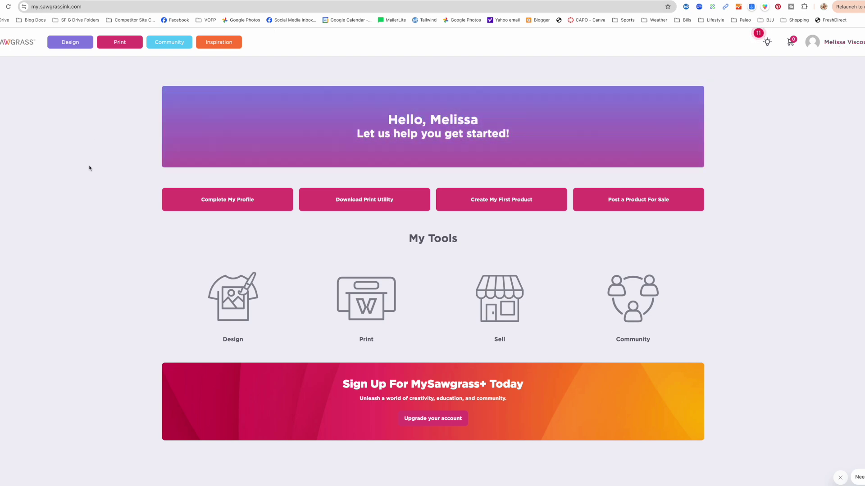
# - Download the macOS Sawgrass Print Utility installer from the Print Utility download page
pyautogui.click(353, 202)
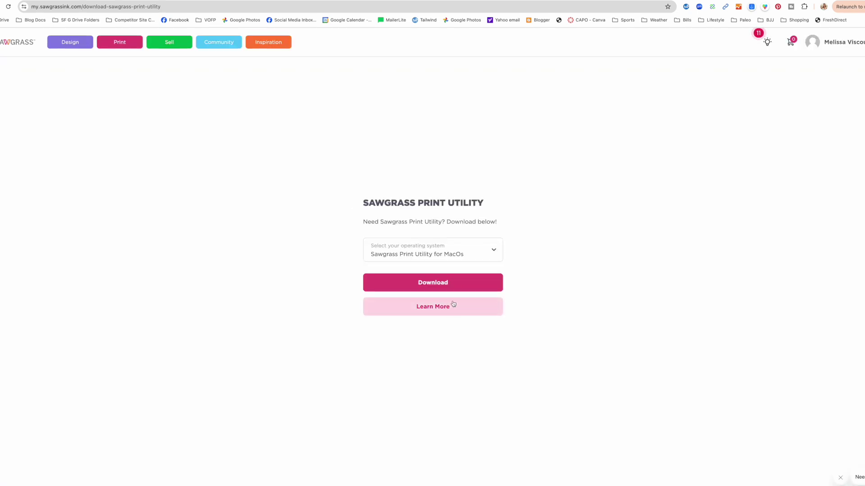
pyautogui.click(470, 258)
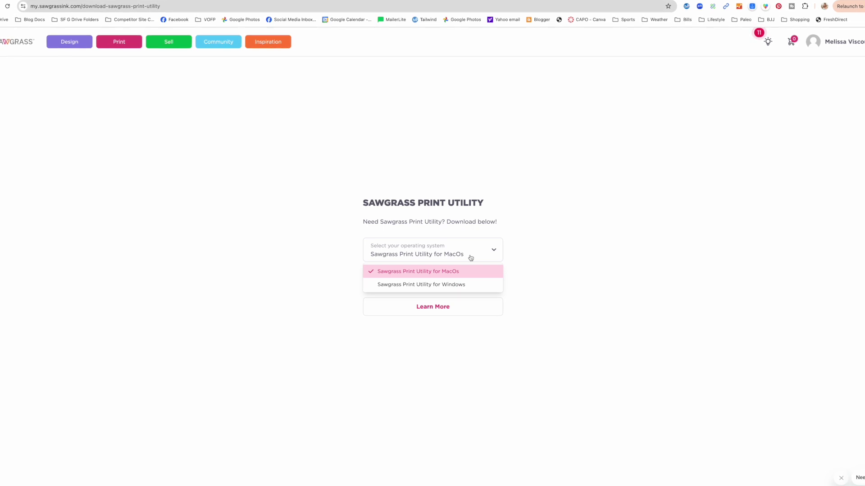
pyautogui.click(528, 275)
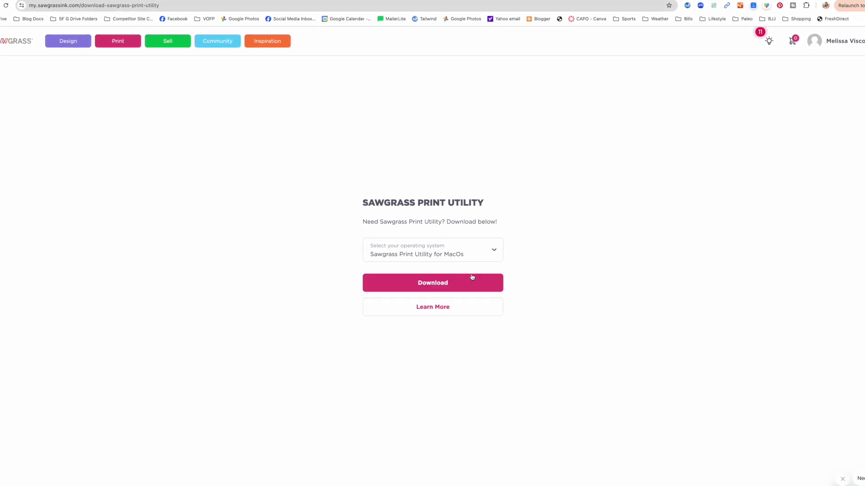
pyautogui.click(446, 285)
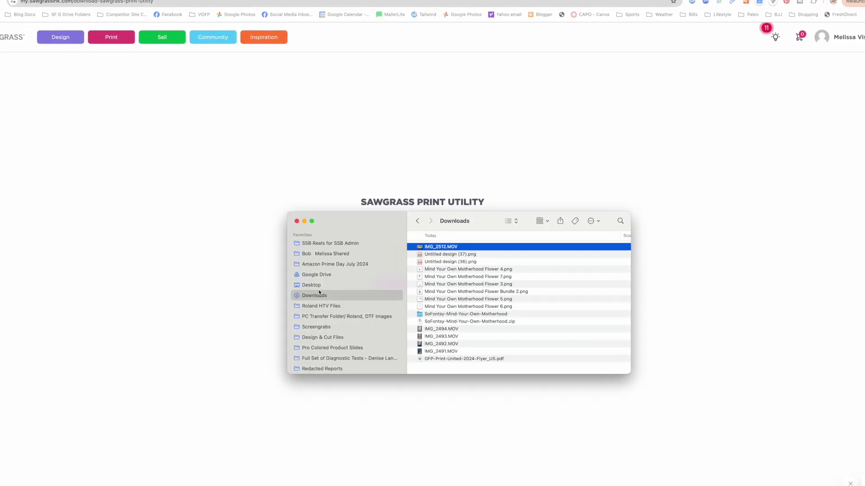
pyautogui.scroll(-1, 450, 304)
pyautogui.scroll(-3, 450, 305)
# - Open the Print Utility disk image and copy the app into Applications
pyautogui.click(437, 294)
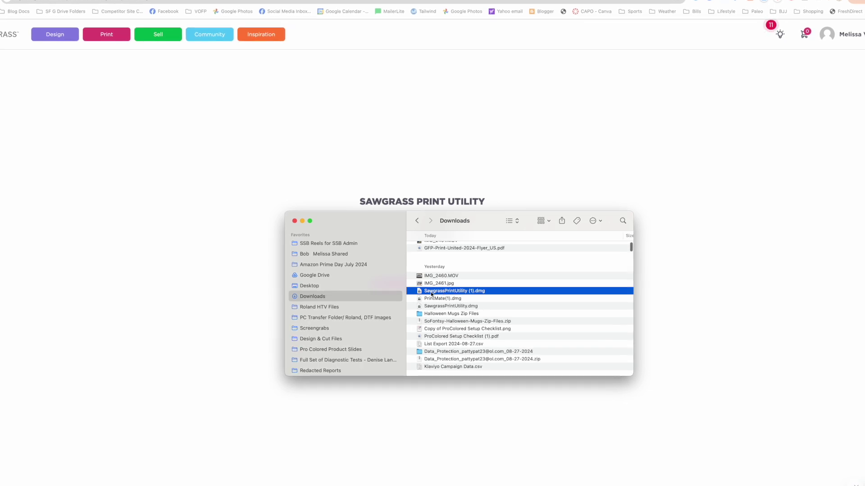
pyautogui.doubleClick(450, 292)
pyautogui.moveTo(156, 275); pyautogui.dragTo(406, 224)
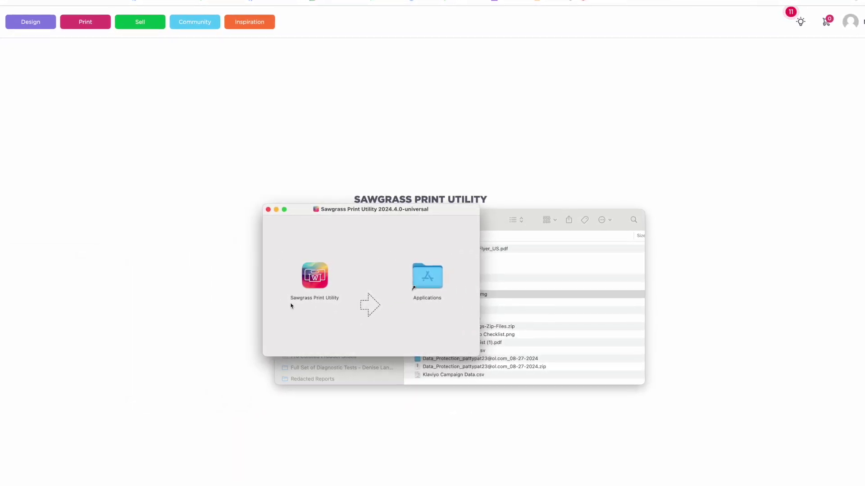
pyautogui.moveTo(311, 281)
pyautogui.mouseDown()
pyautogui.moveTo(394, 253)
pyautogui.moveTo(422, 280)
pyautogui.moveTo(303, 281)
pyautogui.mouseUp()
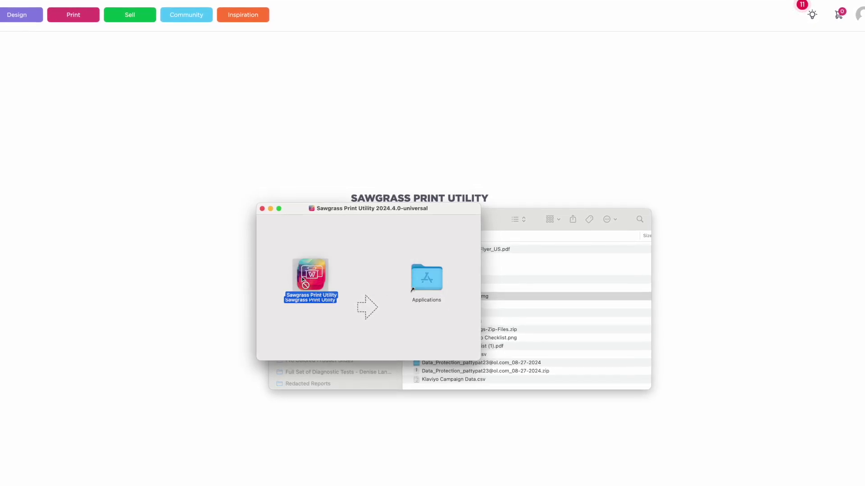
# - Confirm Sawgrass Print Utility is installed in the Applications folder
pyautogui.click(344, 273)
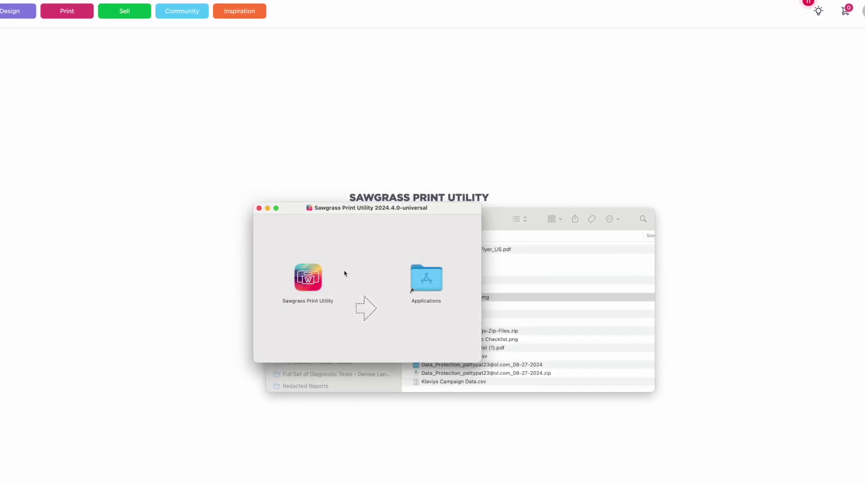
pyautogui.doubleClick(426, 280)
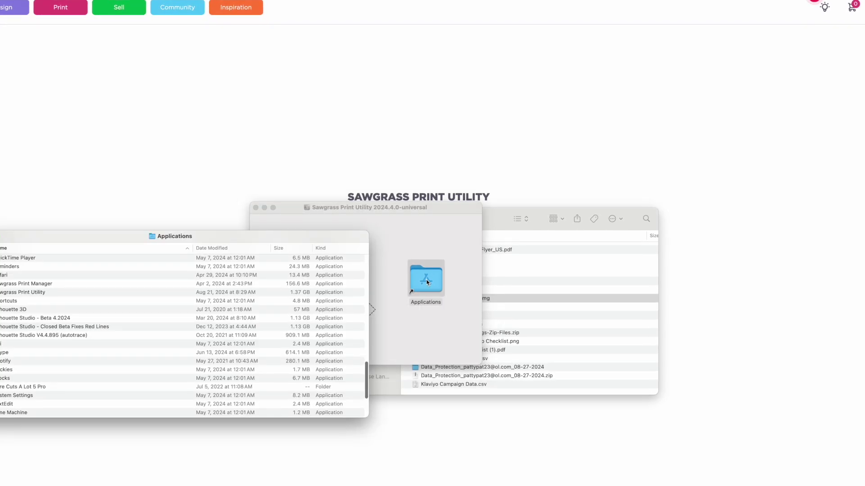
pyautogui.moveTo(218, 235); pyautogui.dragTo(436, 153)
pyautogui.scroll(-3, 336, 266)
pyautogui.scroll(5, 337, 266)
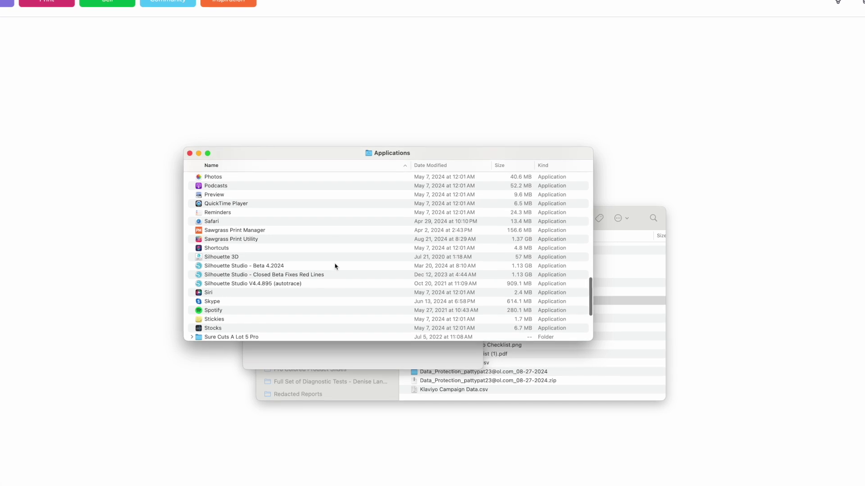
pyautogui.scroll(2, 335, 266)
pyautogui.click(227, 250)
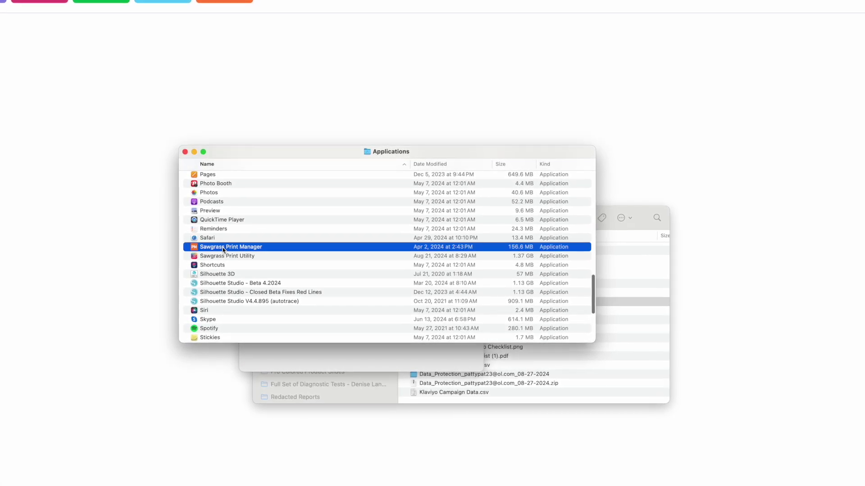
pyautogui.click(236, 258)
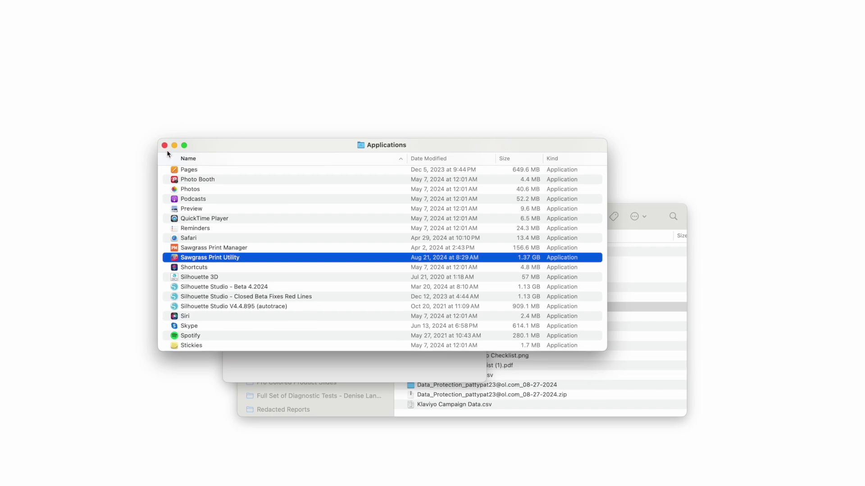
# - Close the Applications, installer and Downloads Finder windows
pyautogui.click(164, 145)
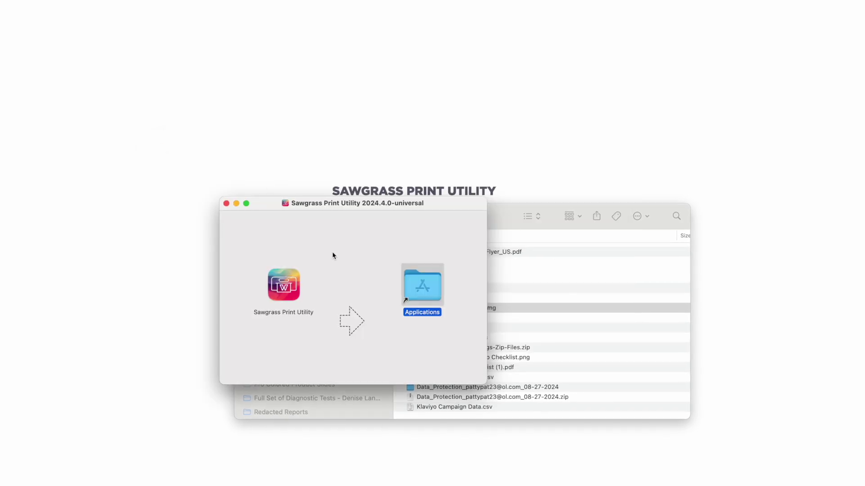
pyautogui.click(226, 203)
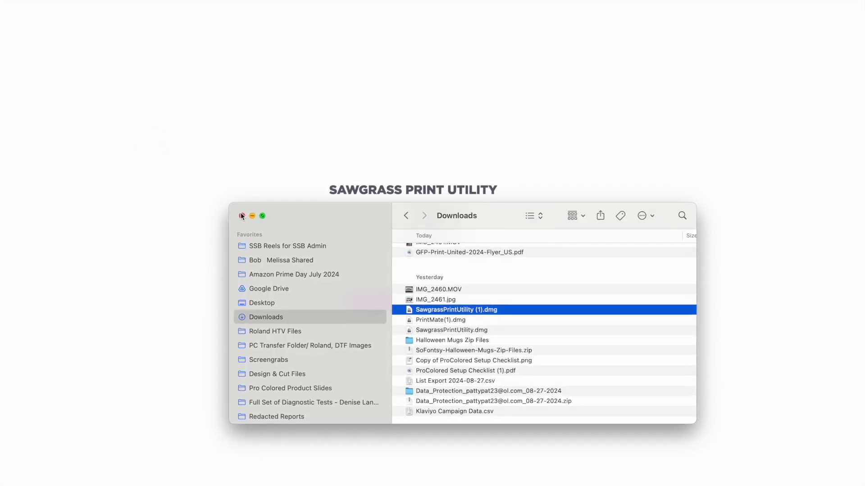
pyautogui.click(241, 216)
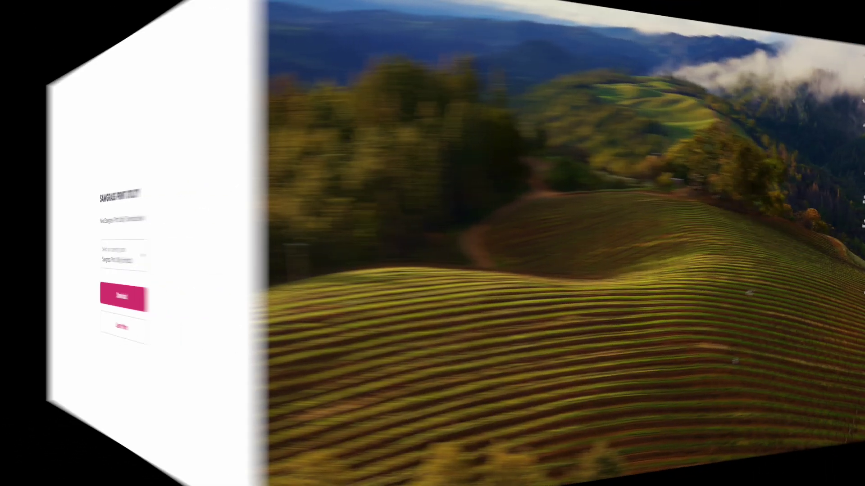
# - Launch Sawgrass Print Utility from a Spotlight search for 'print'
pyautogui.press('super+space')
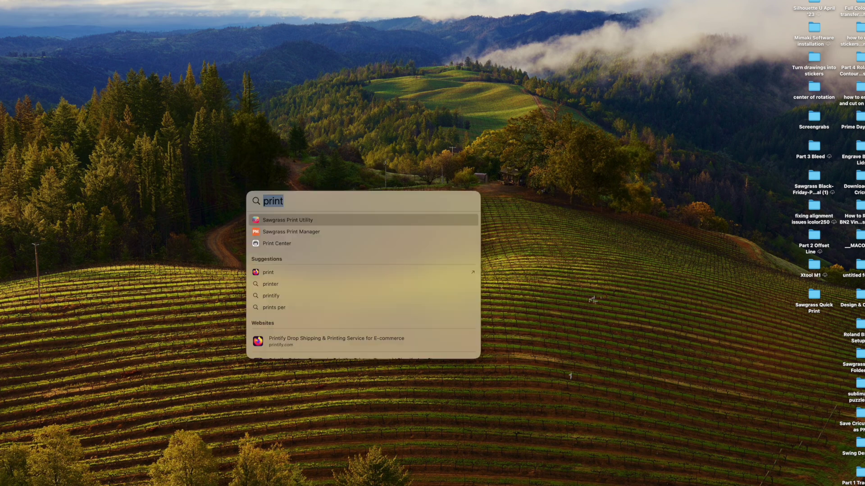
pyautogui.press('Down')
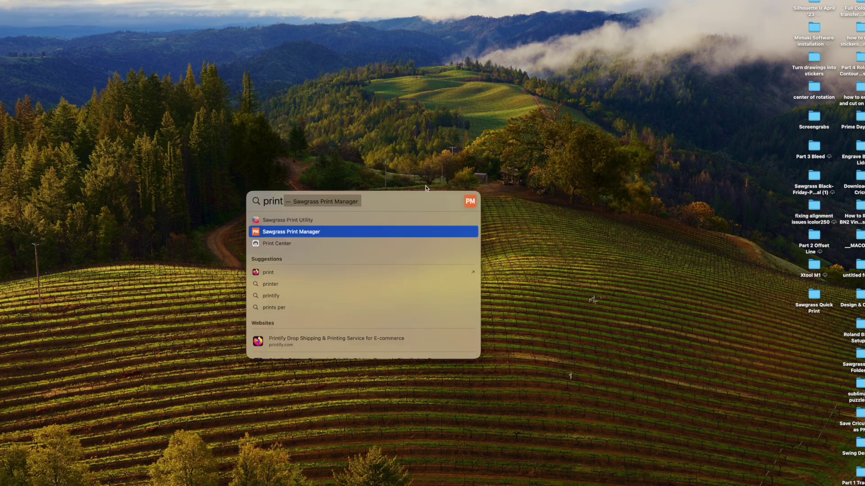
pyautogui.press('Up')
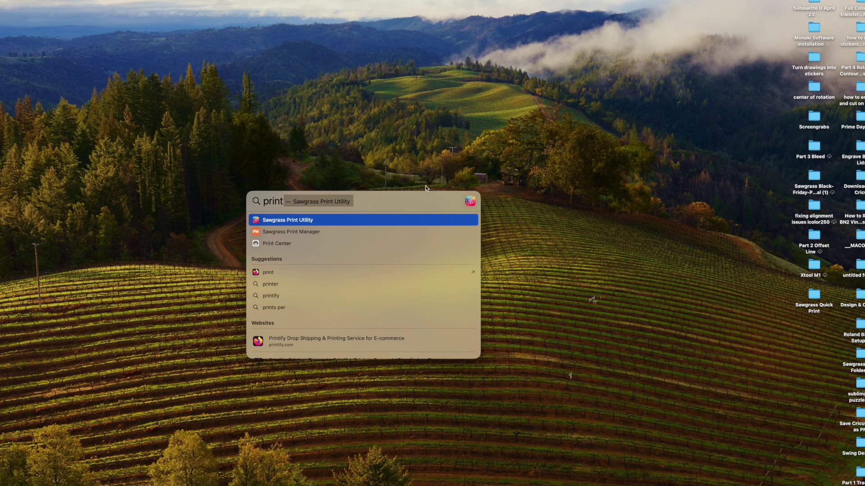
pyautogui.click(271, 220)
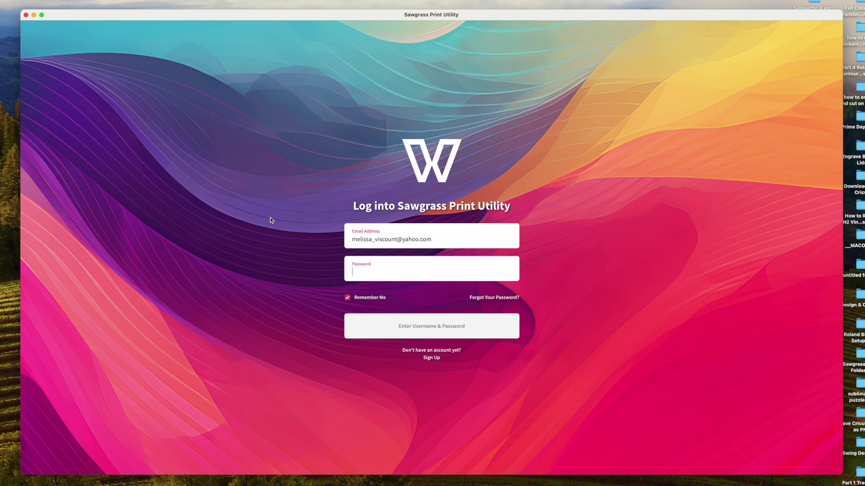
# - Enter the account password and log in to Sawgrass Print Utility
pyautogui.write('•••••••')
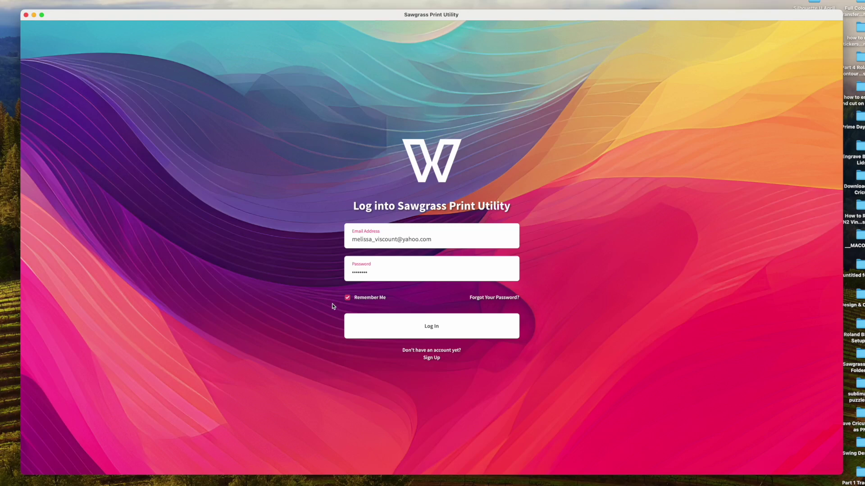
pyautogui.click(361, 328)
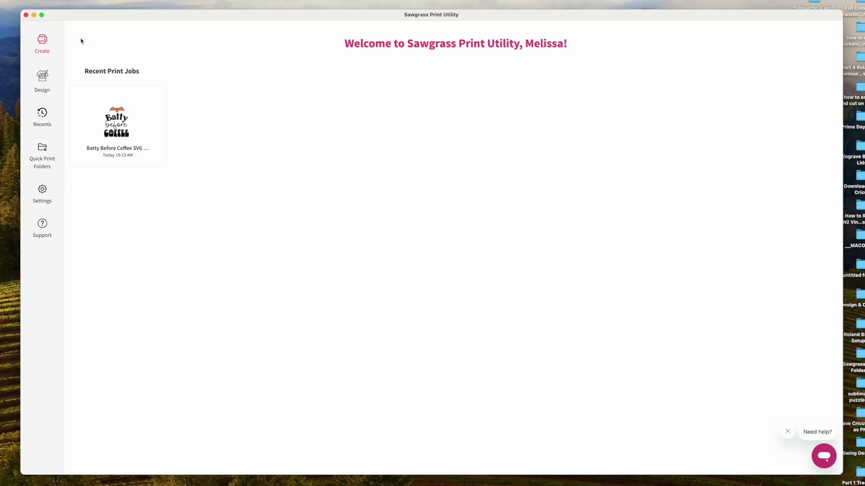
# - Open Settings on General, read the General Settings help note, then dismiss it
pyautogui.click(44, 188)
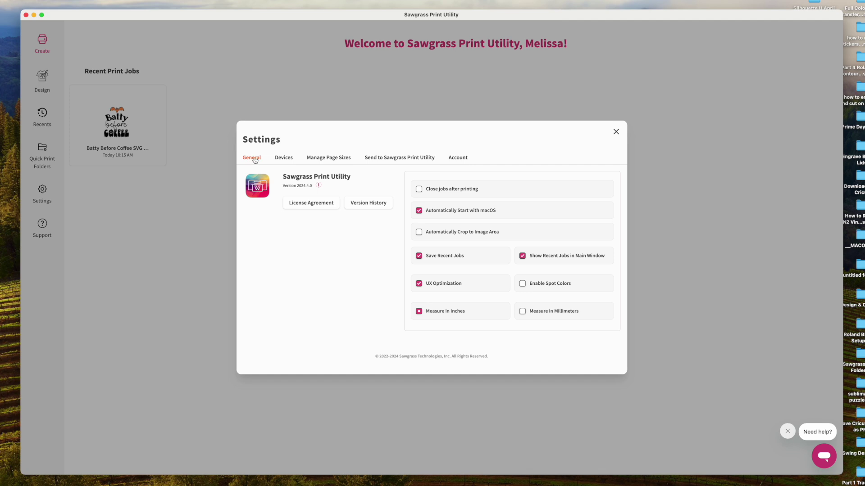
pyautogui.click(317, 186)
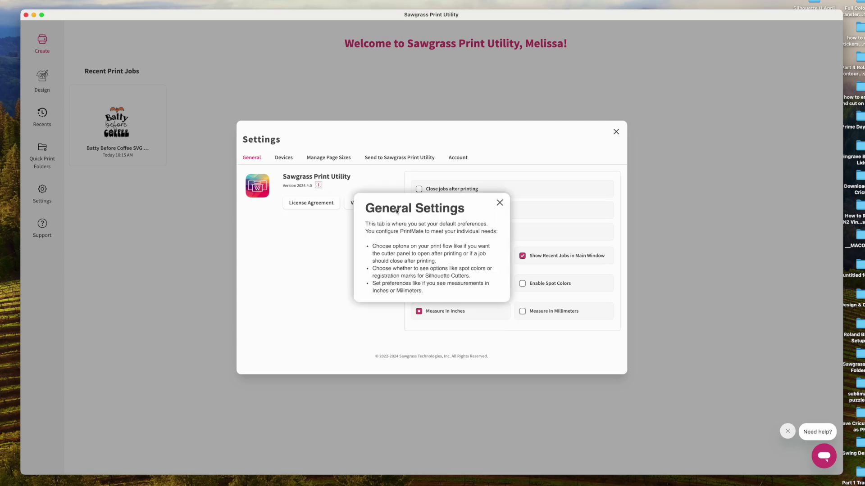
pyautogui.click(343, 247)
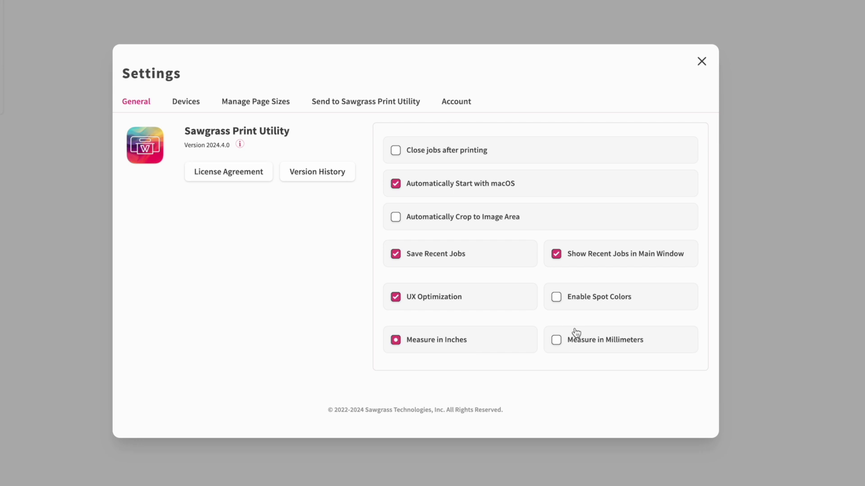
# - Send a primary chart to the SAWGRASS SG1000 via the Devices printer utilities
pyautogui.click(185, 108)
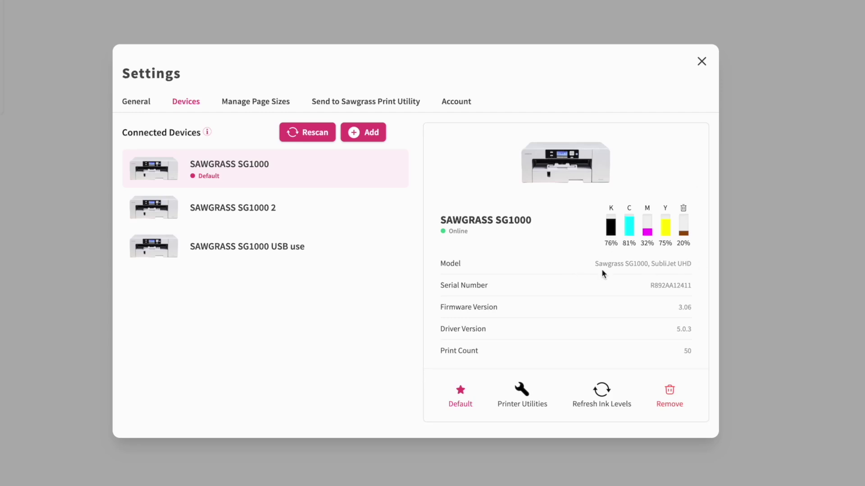
pyautogui.click(518, 403)
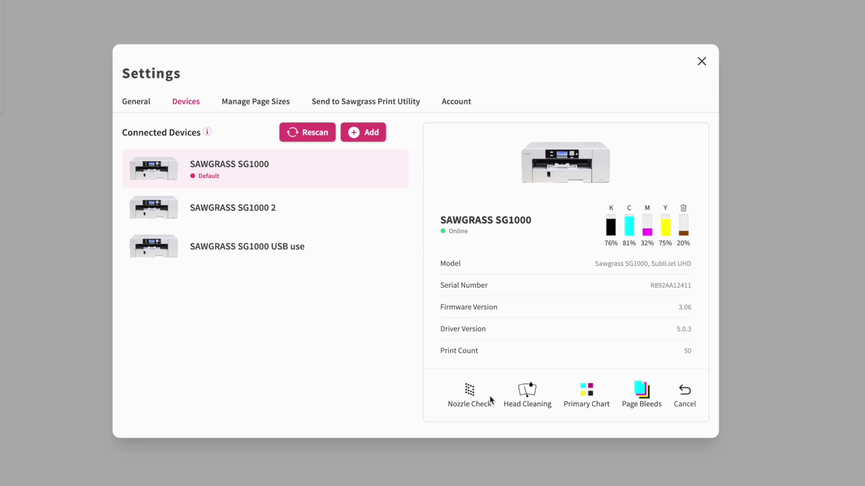
pyautogui.click(587, 400)
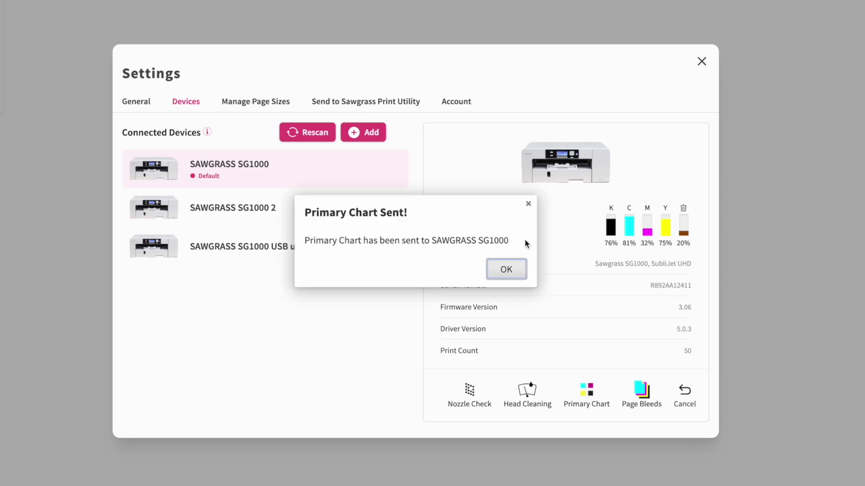
pyautogui.click(527, 204)
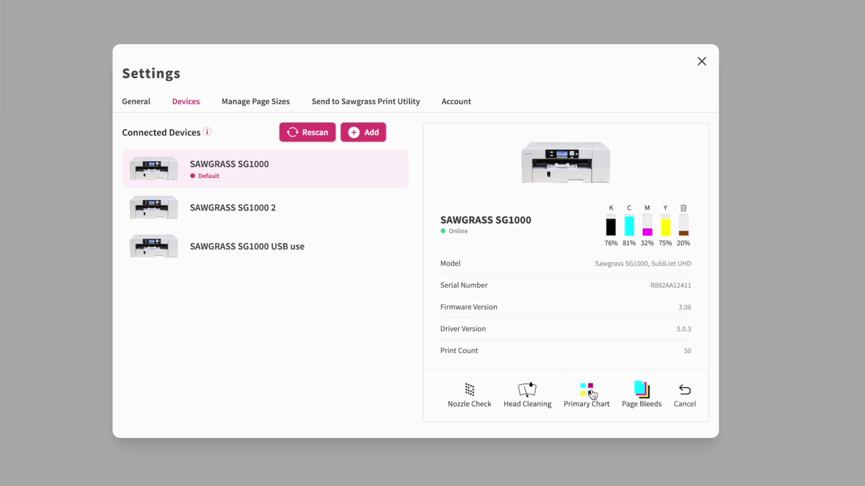
# - Refresh the SG1000 ink levels, then go to Manage Page Sizes
pyautogui.click(683, 395)
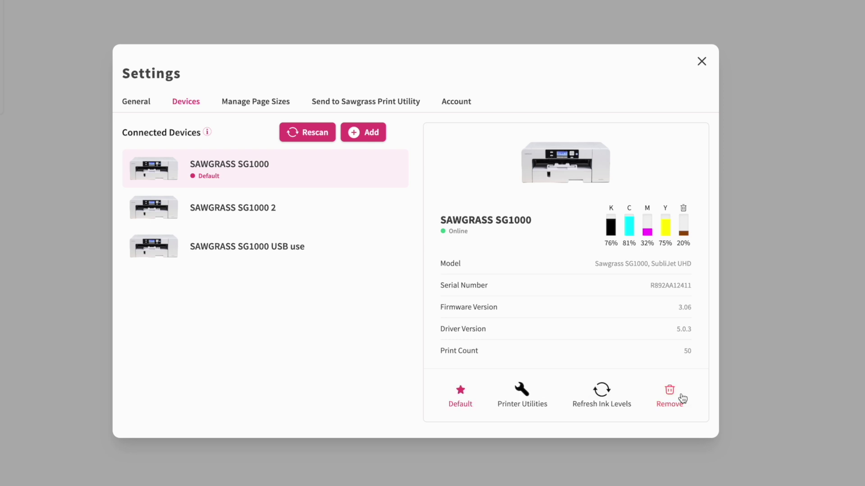
pyautogui.click(605, 402)
pyautogui.click(602, 399)
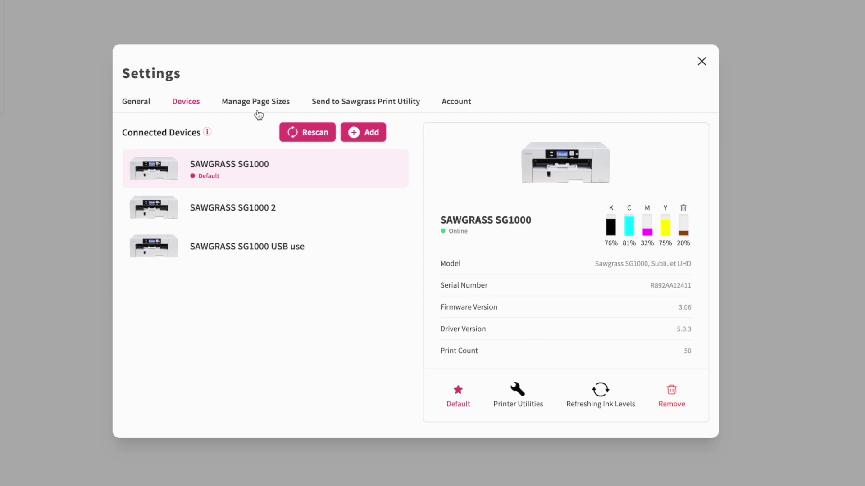
pyautogui.click(245, 103)
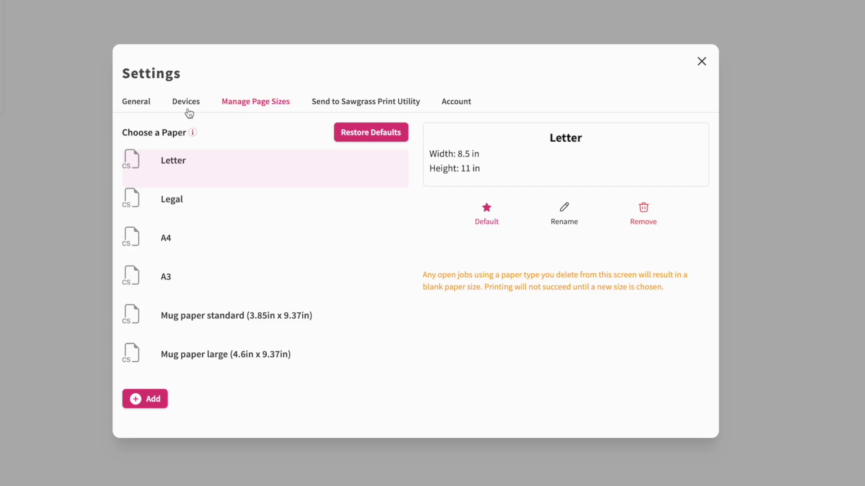
# - Review the Legal and Letter paper sizes and make Legal the default
pyautogui.scroll(-4, 175, 228)
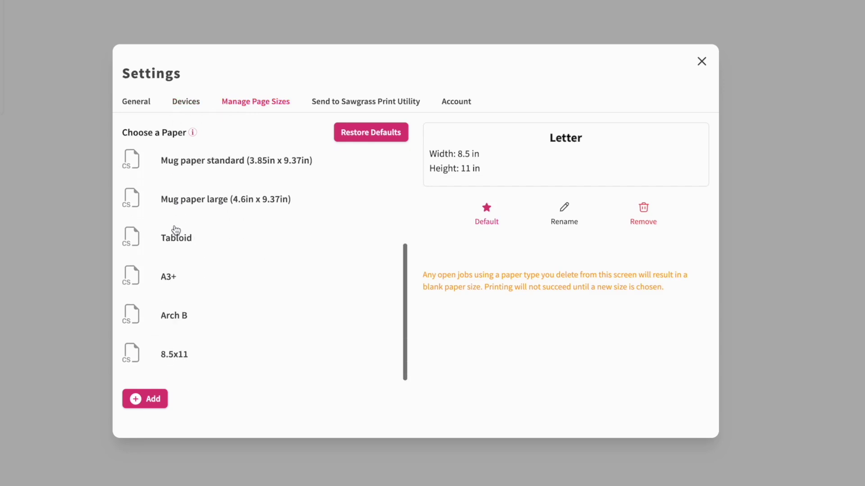
pyautogui.scroll(4, 173, 231)
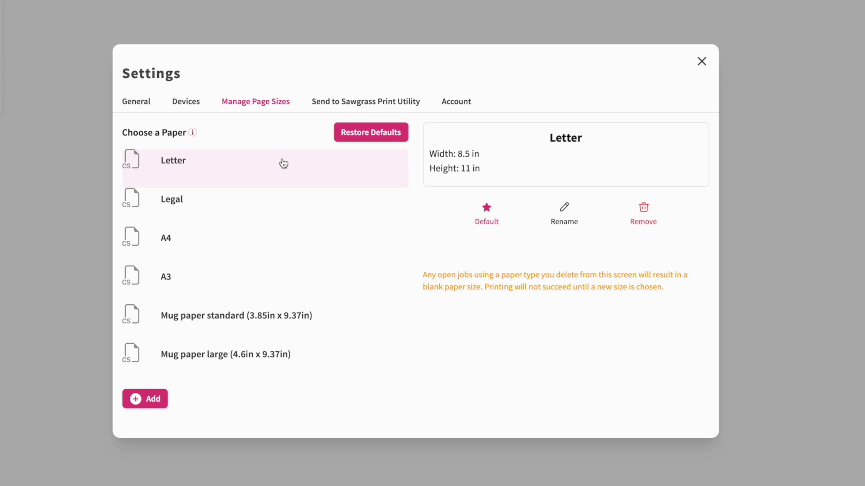
pyautogui.click(225, 206)
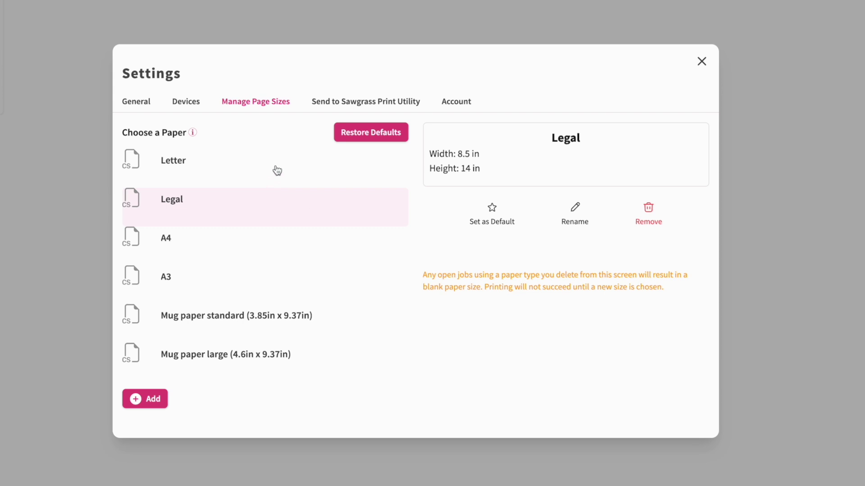
pyautogui.click(239, 167)
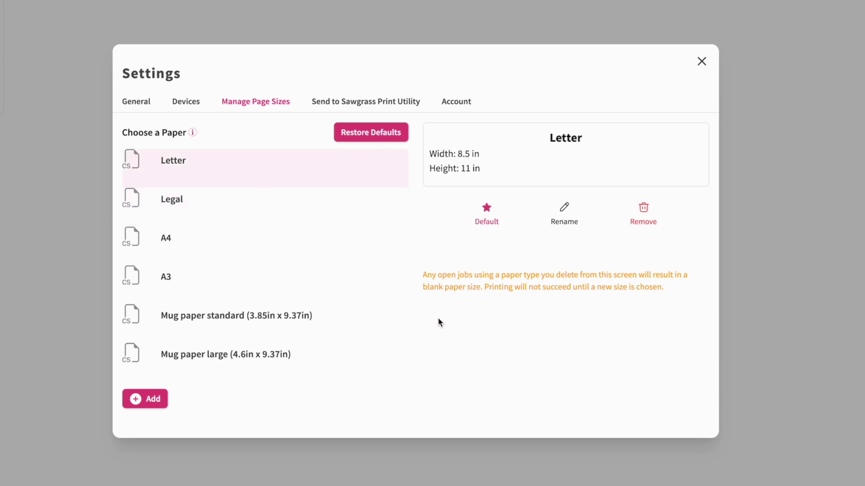
pyautogui.click(158, 206)
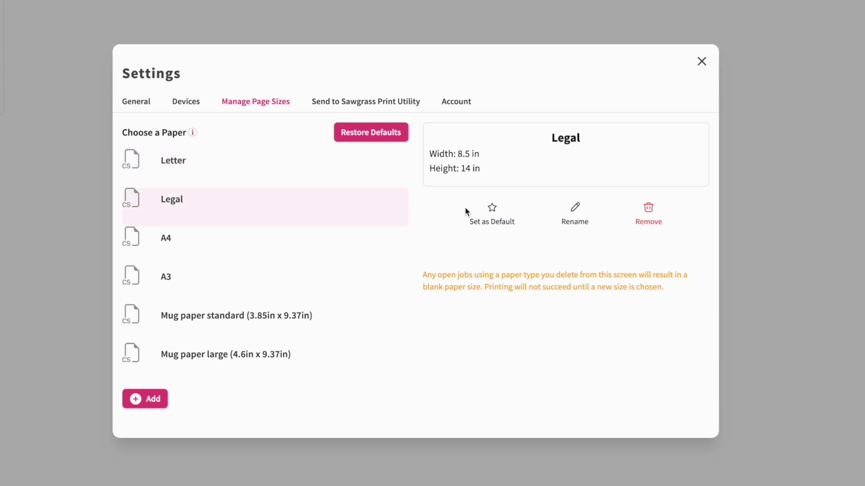
pyautogui.click(489, 210)
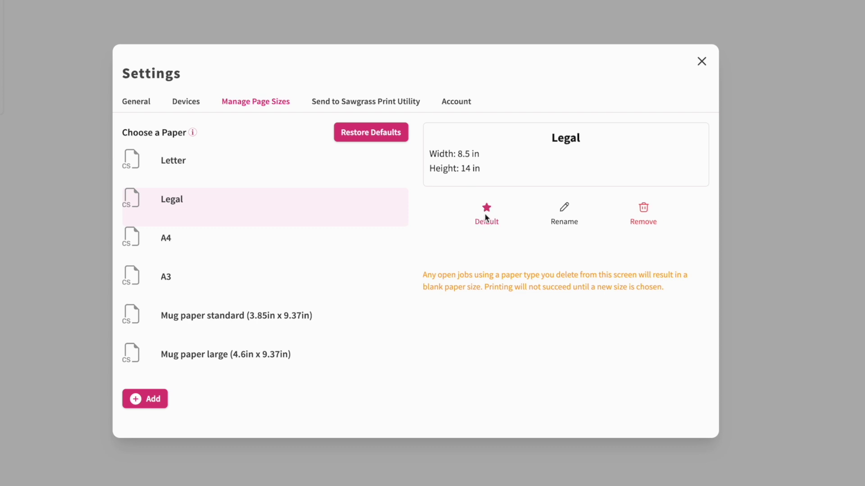
# - Restore Letter (8.5 x 11 in) as default; open and cancel the custom size form
pyautogui.click(255, 168)
pyautogui.click(497, 214)
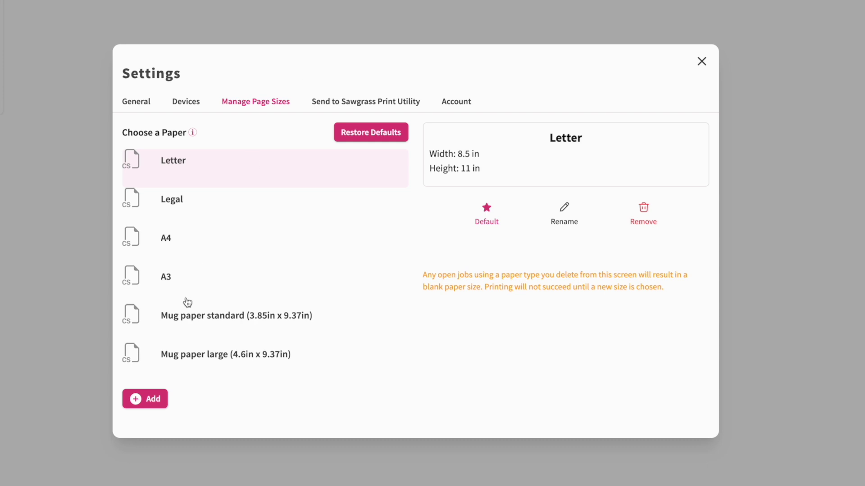
pyautogui.click(152, 399)
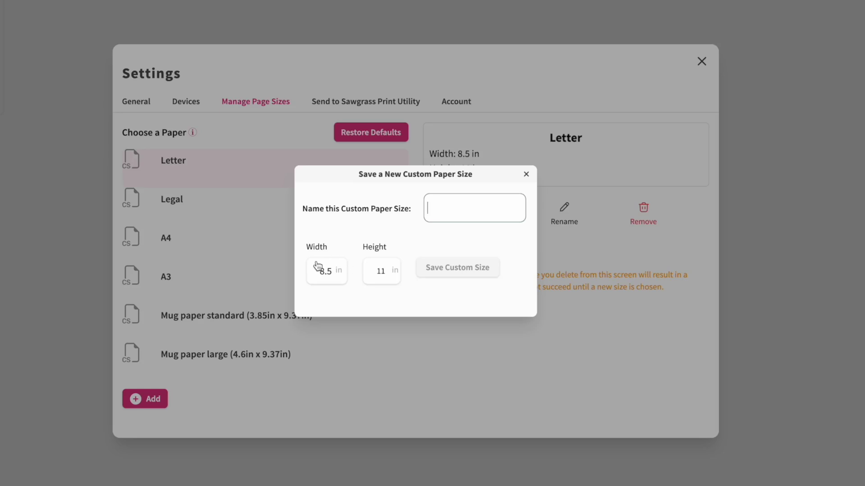
pyautogui.click(526, 174)
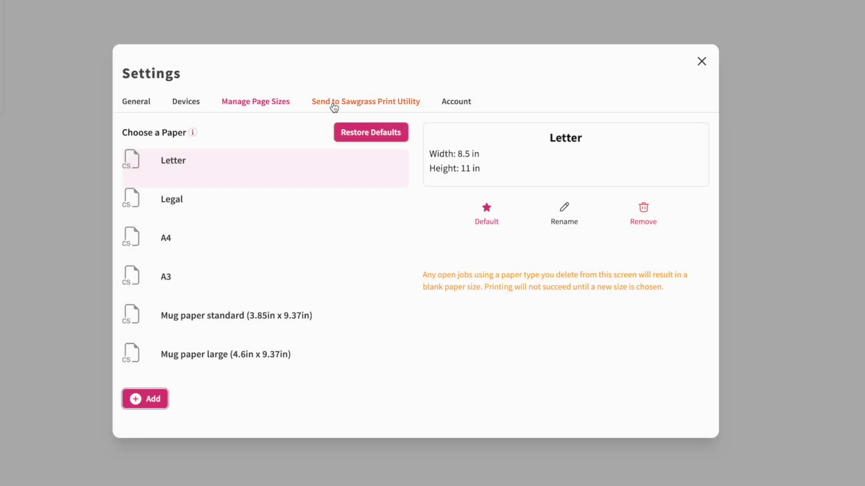
# - Review send-to job settings: Automatically Print and Mirror on, Polyester product, Letter media
pyautogui.click(333, 104)
pyautogui.scroll(-2, 310, 205)
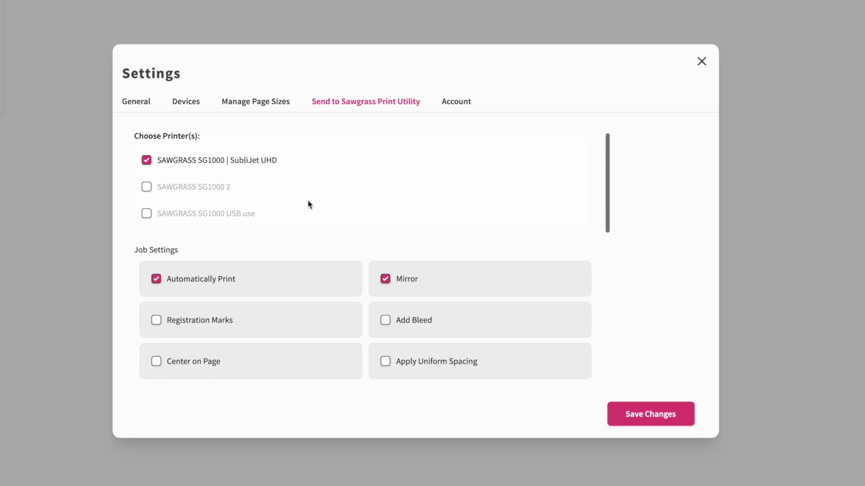
pyautogui.scroll(-3, 309, 204)
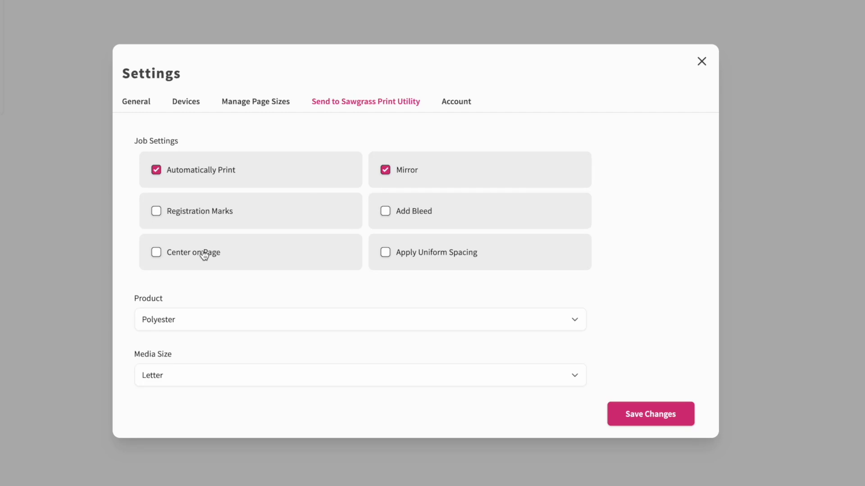
# - Set the send-to product to Ceramic and keep Letter as the media size
pyautogui.scroll(-3, 204, 254)
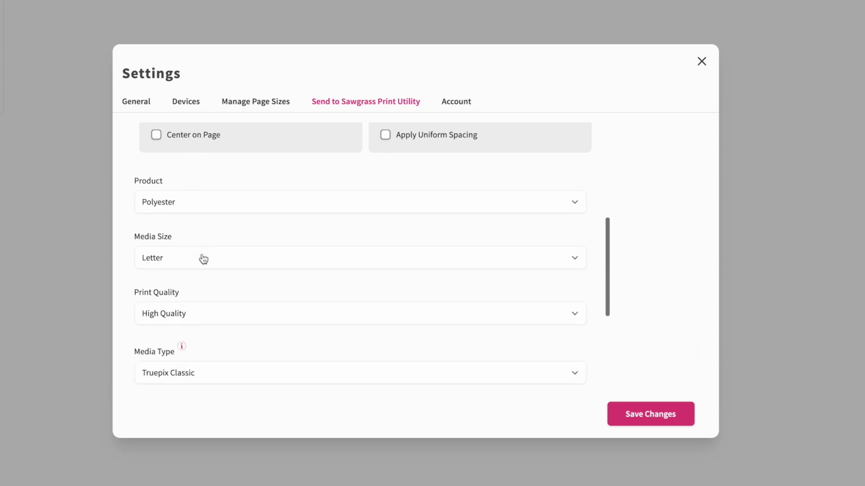
pyautogui.click(204, 208)
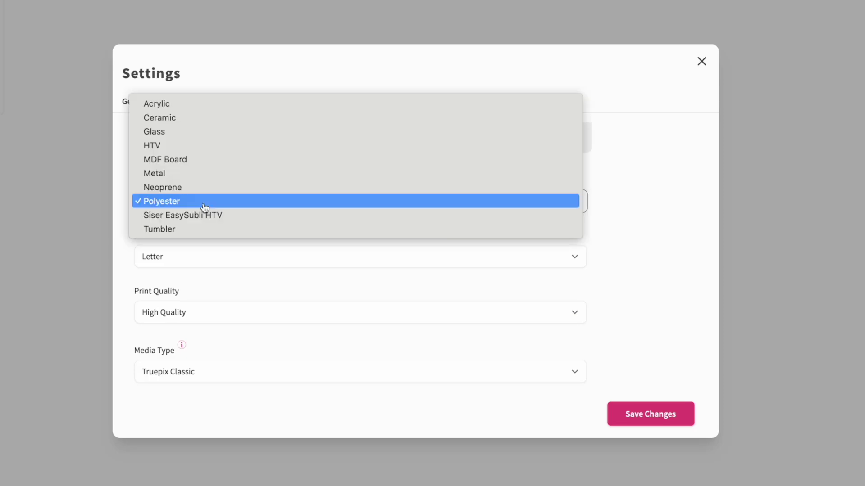
pyautogui.click(202, 118)
pyautogui.click(199, 258)
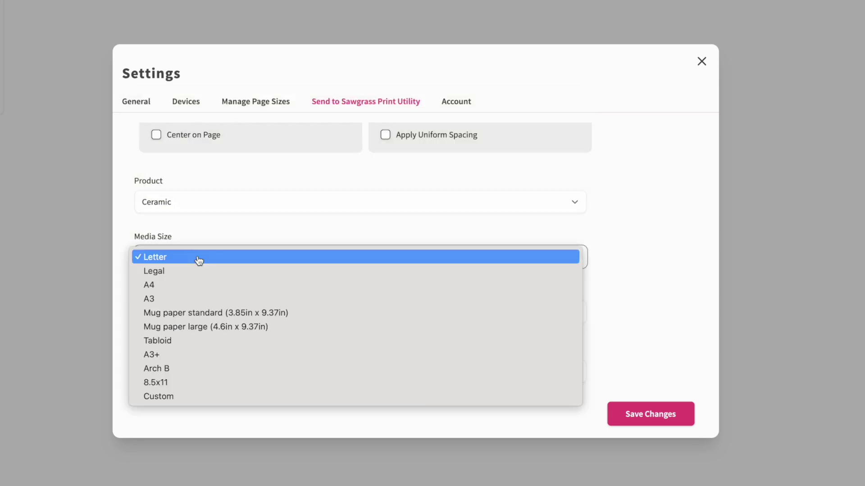
pyautogui.click(198, 258)
# - Keep Truepix Classic as media type and Tray 1 as media source
pyautogui.scroll(-2, 228, 249)
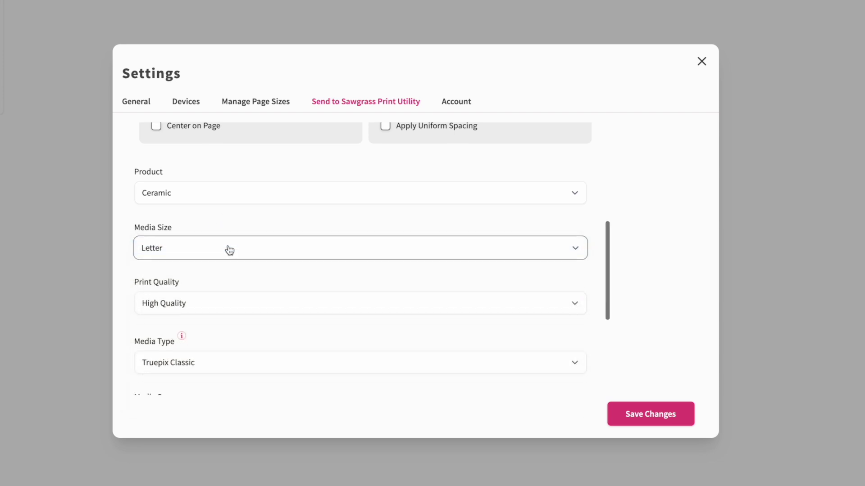
pyautogui.scroll(-2, 214, 259)
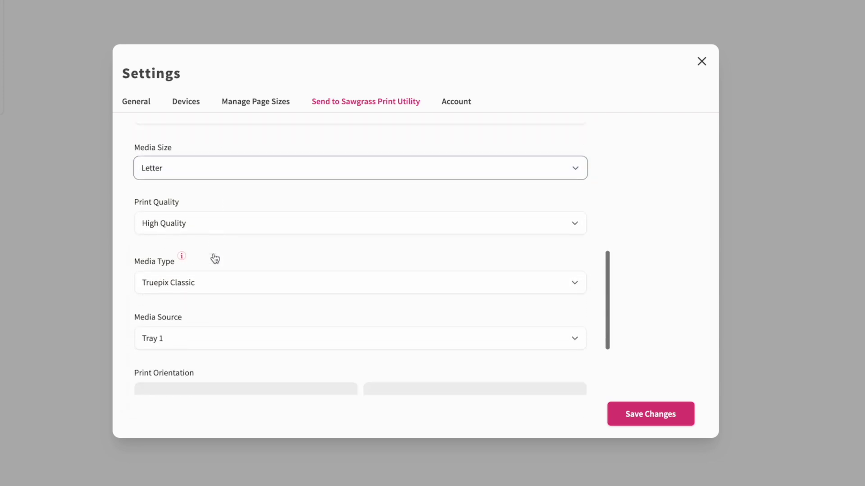
pyautogui.click(211, 255)
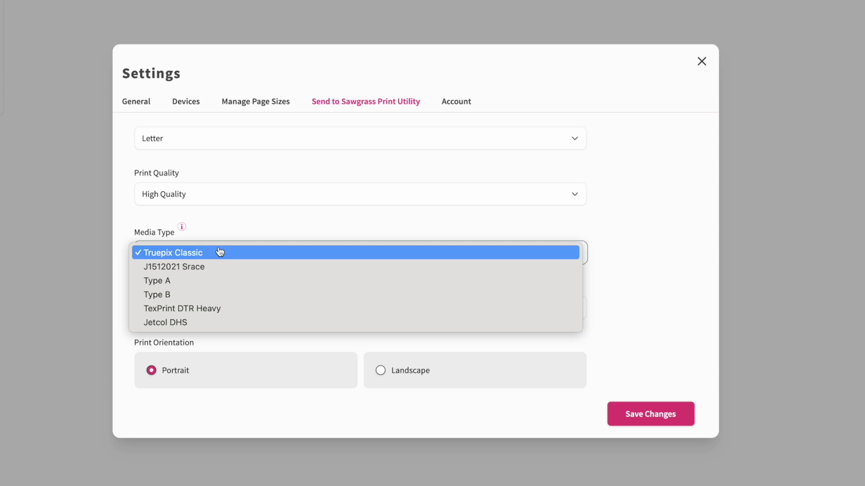
pyautogui.click(223, 234)
pyautogui.scroll(-2, 216, 275)
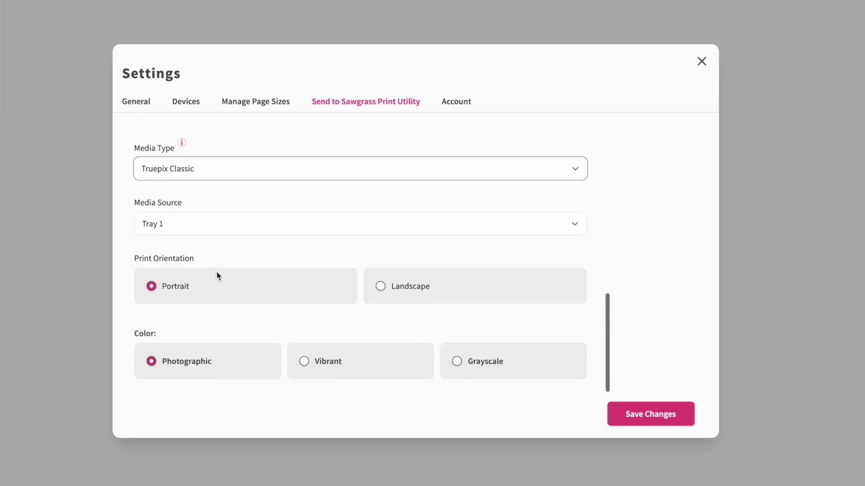
pyautogui.click(215, 216)
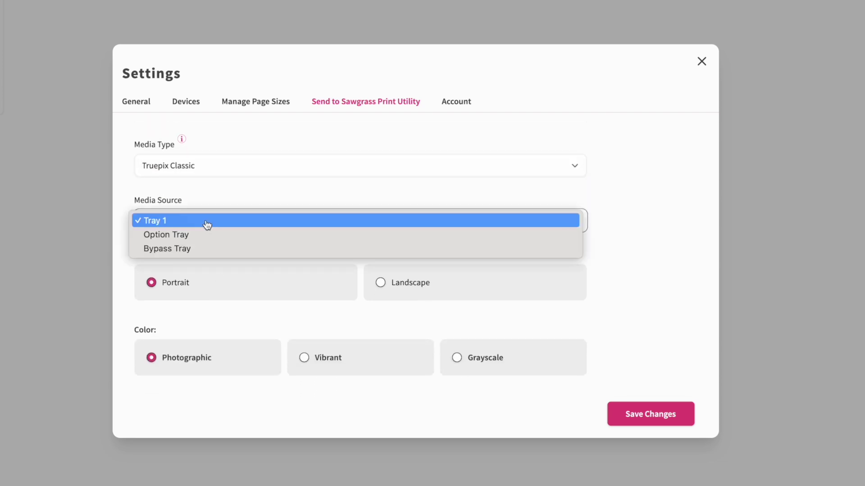
pyautogui.click(207, 224)
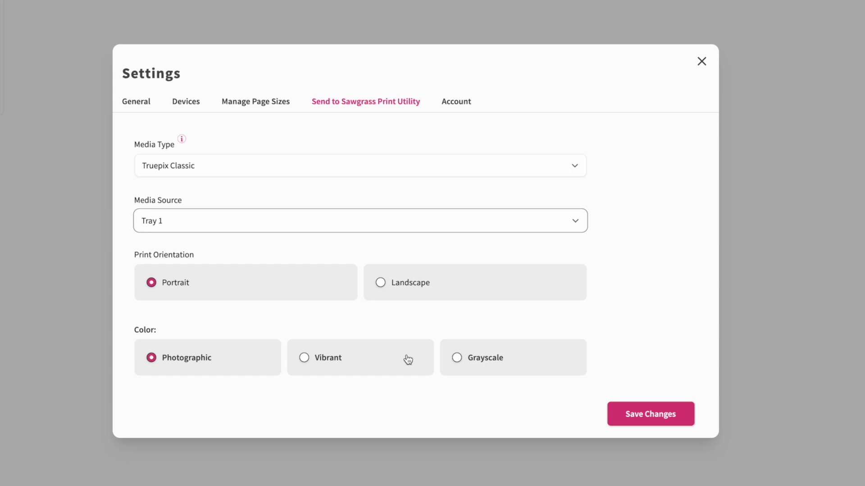
pyautogui.scroll(-5, 415, 322)
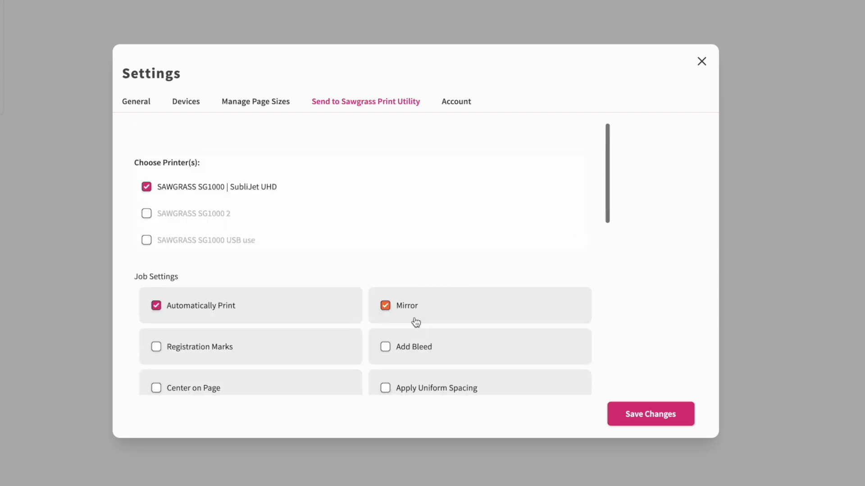
# - Save the job settings, close Settings, and start a new Untitled Job for the SG1000
pyautogui.click(649, 413)
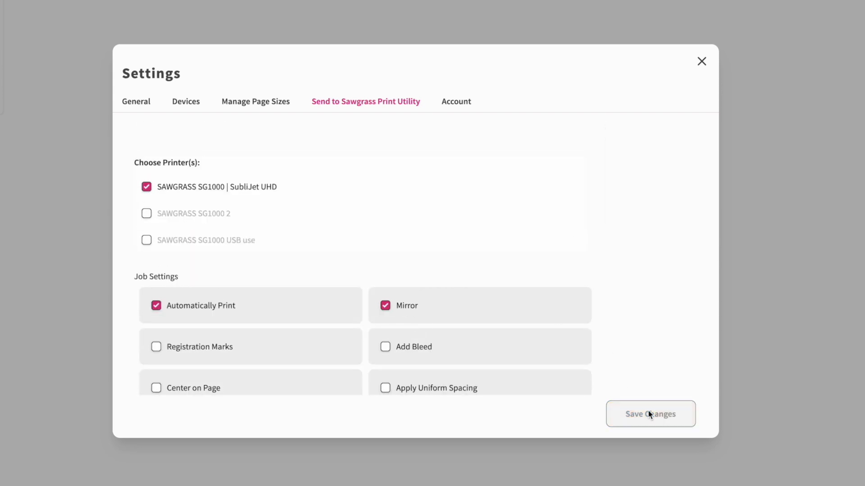
pyautogui.click(702, 62)
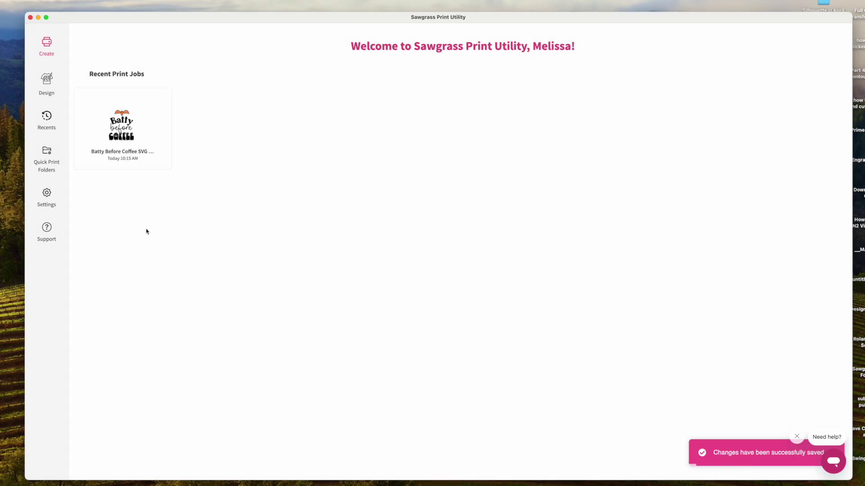
pyautogui.click(47, 86)
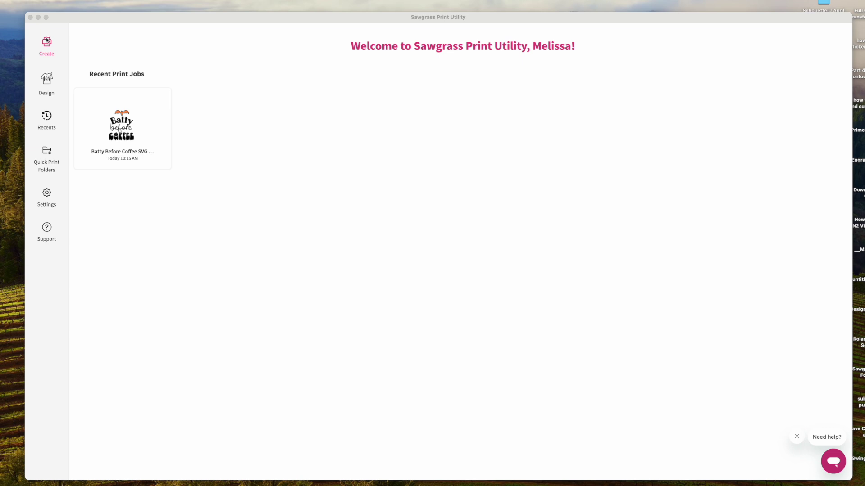
pyautogui.click(49, 63)
pyautogui.click(50, 63)
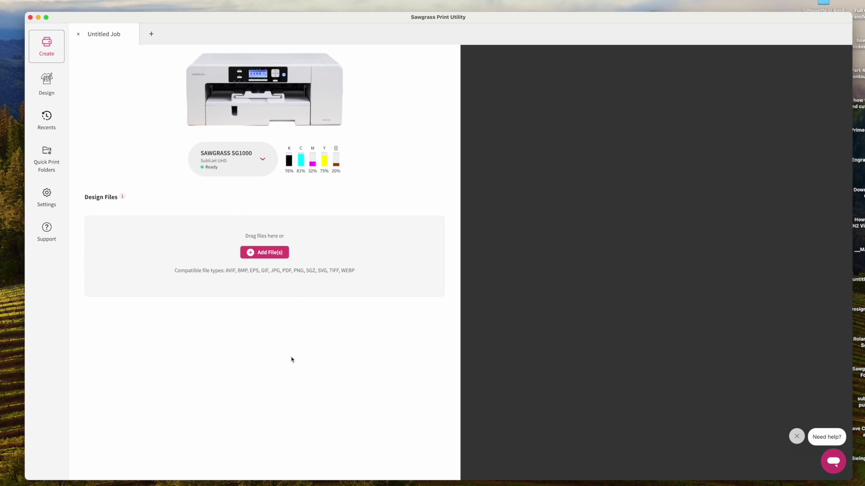
# - Add 'This Is Some BOOO Sheet SVG PNG DXF EPS.png' from the Halloween Mugs PNG folder to the job
pyautogui.click(278, 255)
pyautogui.doubleClick(473, 225)
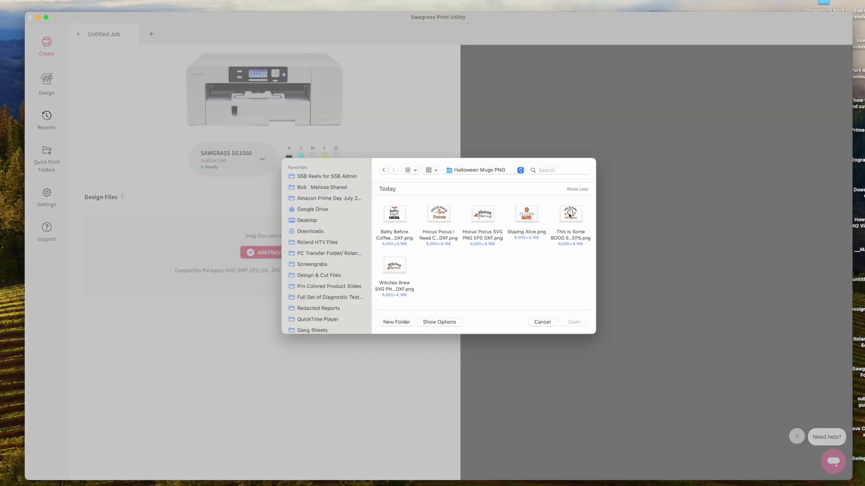
pyautogui.click(570, 216)
pyautogui.click(573, 322)
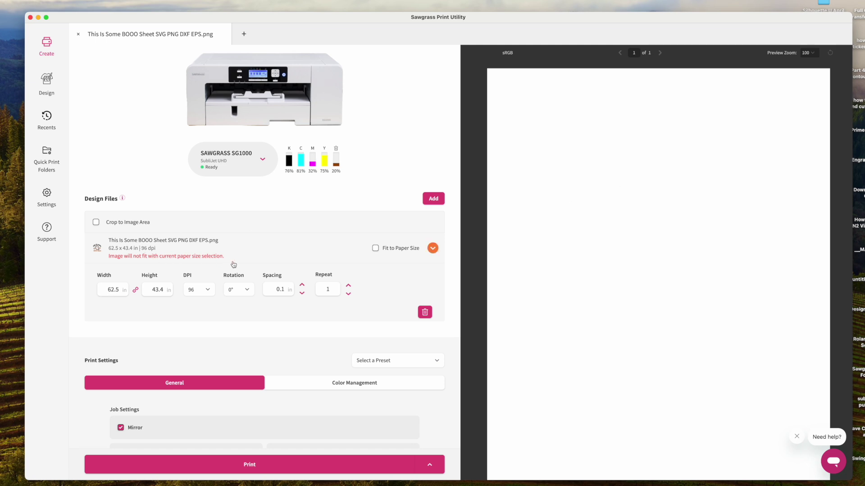
# - Fit the BOOO design to the paper size (10.67 × 7.41 in) and rotate it 90°
pyautogui.click(375, 248)
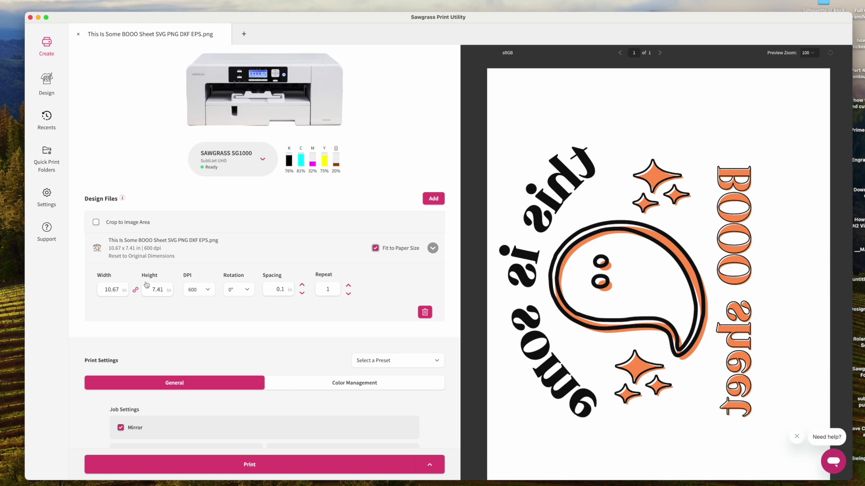
pyautogui.click(246, 295)
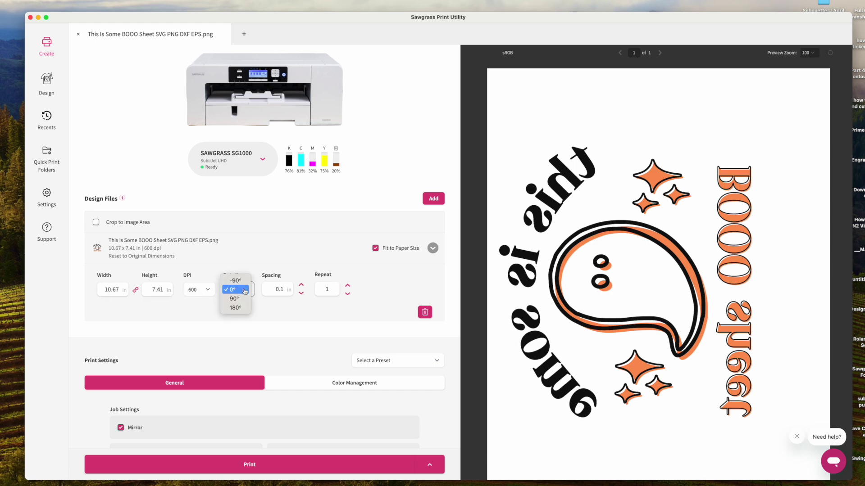
pyautogui.click(242, 299)
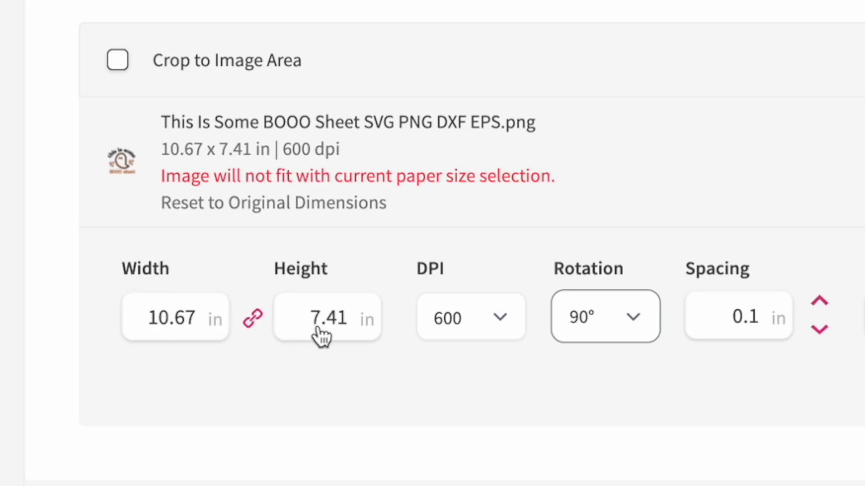
# - Change the BOOO design's height to 4 in, giving 5.76 × 4 in at 1200 dpi
pyautogui.doubleClick(324, 333)
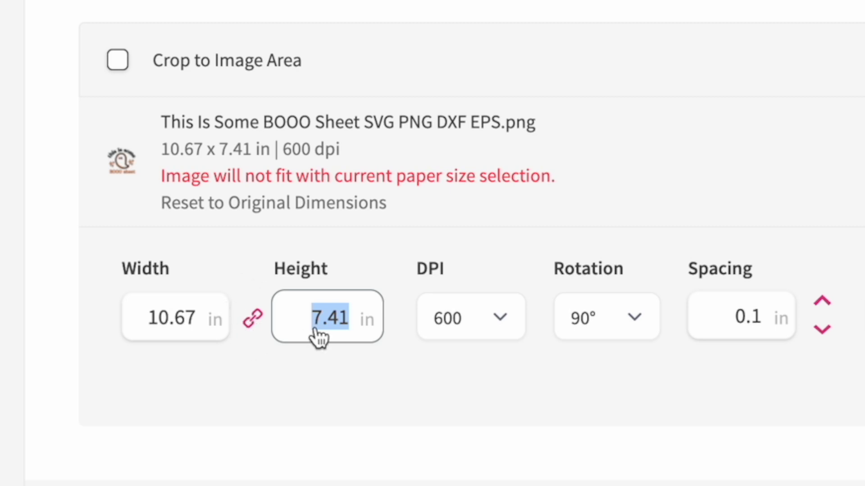
pyautogui.write('4')
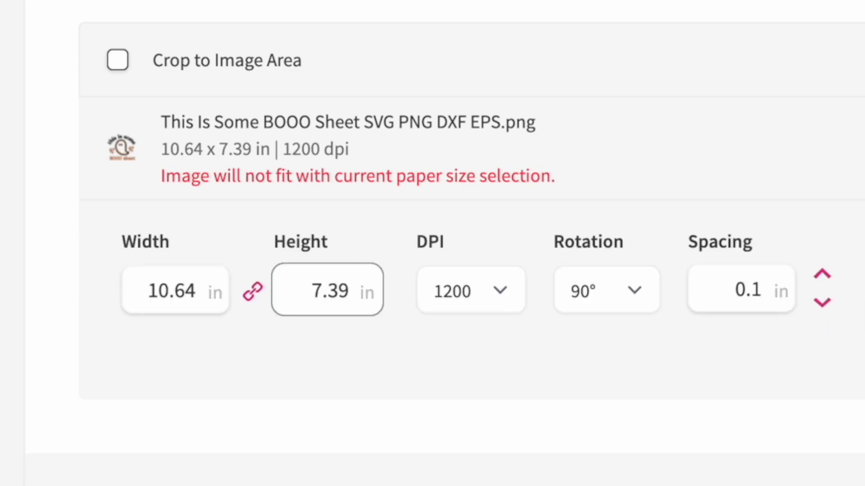
pyautogui.press('BackSpace')
pyautogui.press('BackSpace')
pyautogui.press('BackSpace')
pyautogui.press('BackSpace')
pyautogui.write('4')
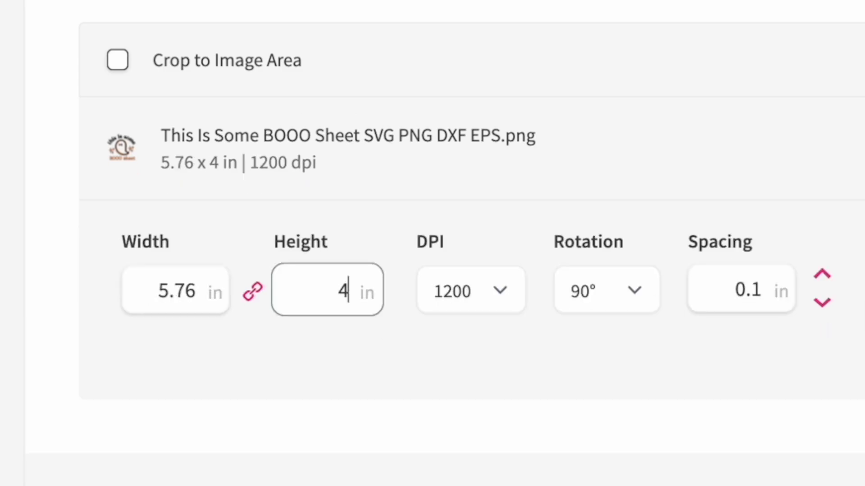
pyautogui.click(253, 294)
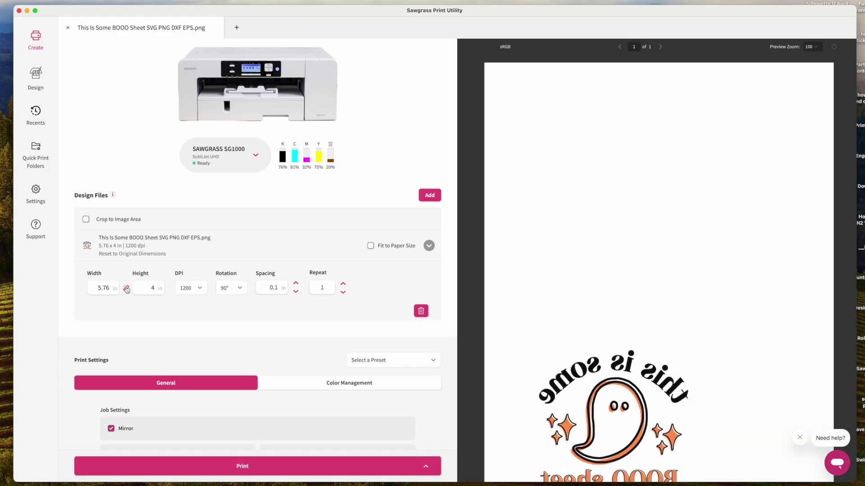
pyautogui.click(146, 292)
pyautogui.write('4')
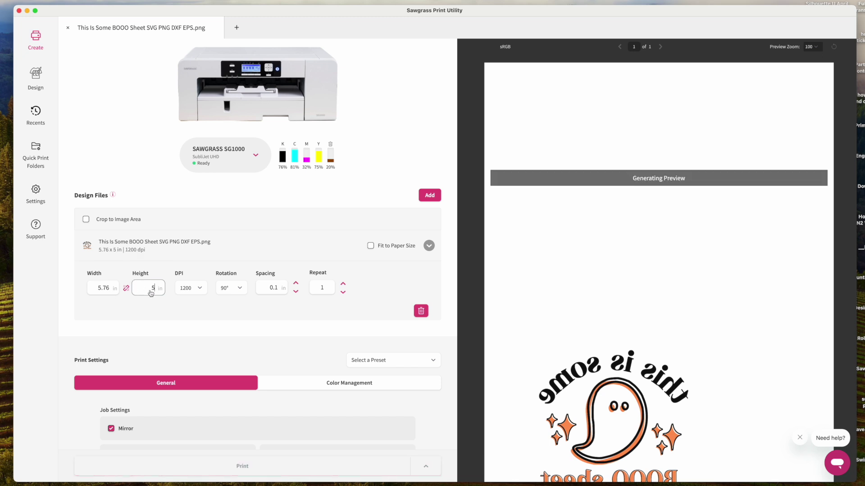
pyautogui.press('BackSpace')
pyautogui.write('5')
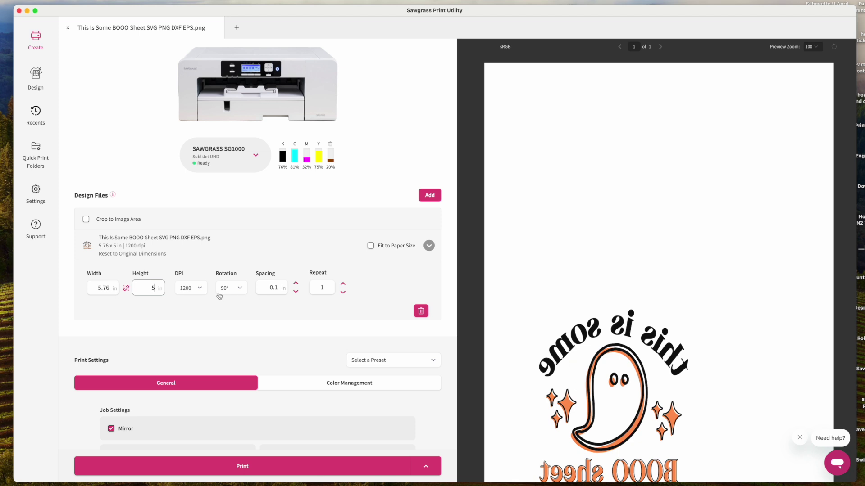
pyautogui.scroll(-2, 615, 430)
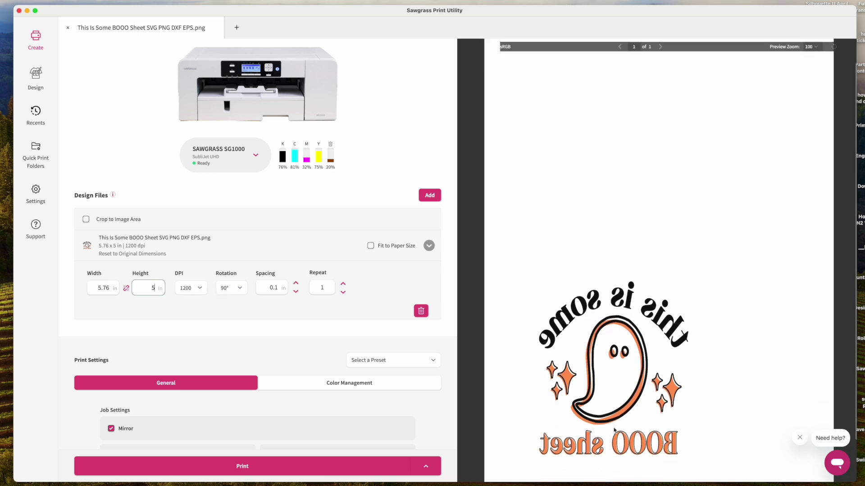
pyautogui.write('4')
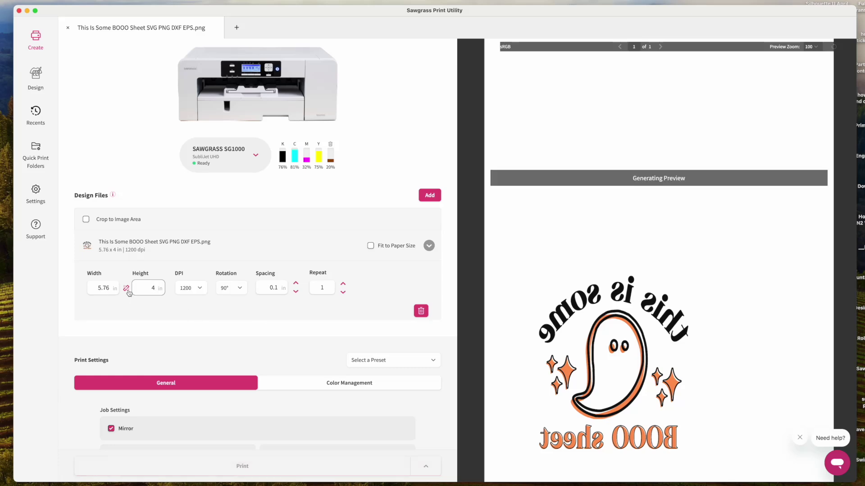
pyautogui.click(126, 289)
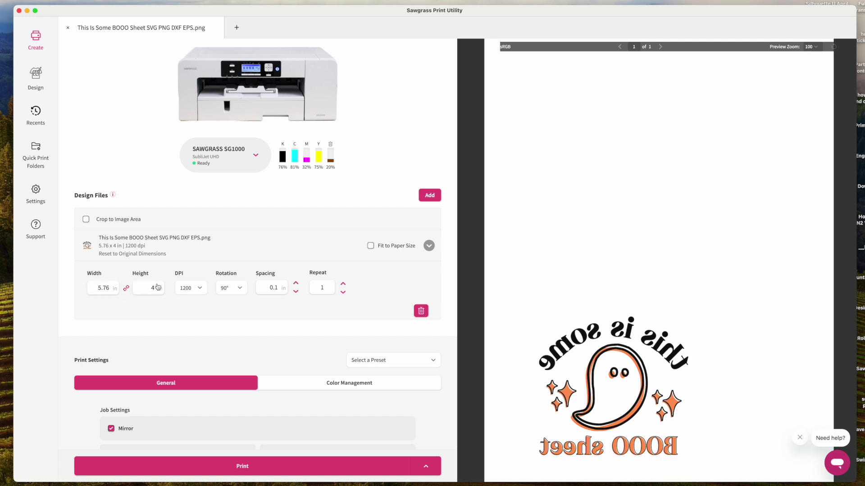
pyautogui.click(191, 291)
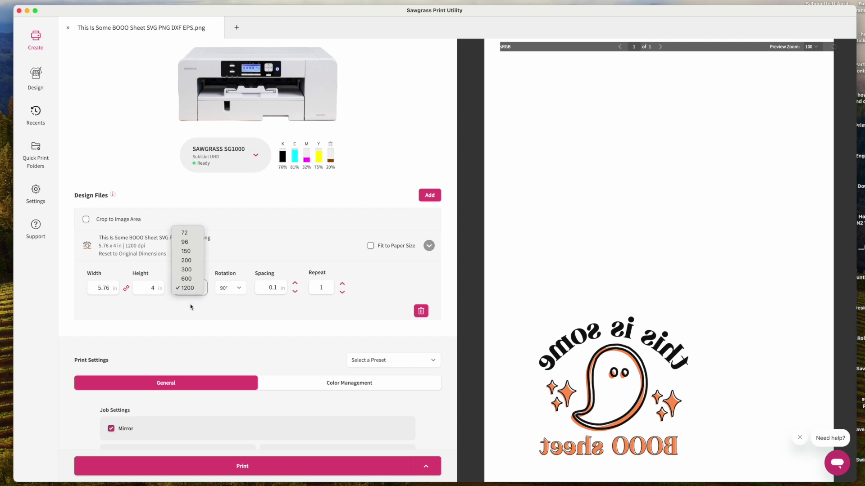
pyautogui.click(191, 309)
pyautogui.scroll(-1, 199, 331)
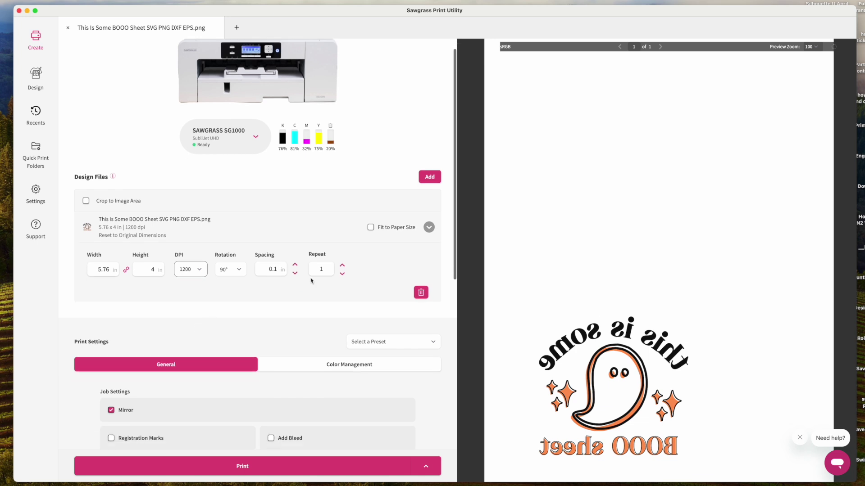
pyautogui.click(343, 266)
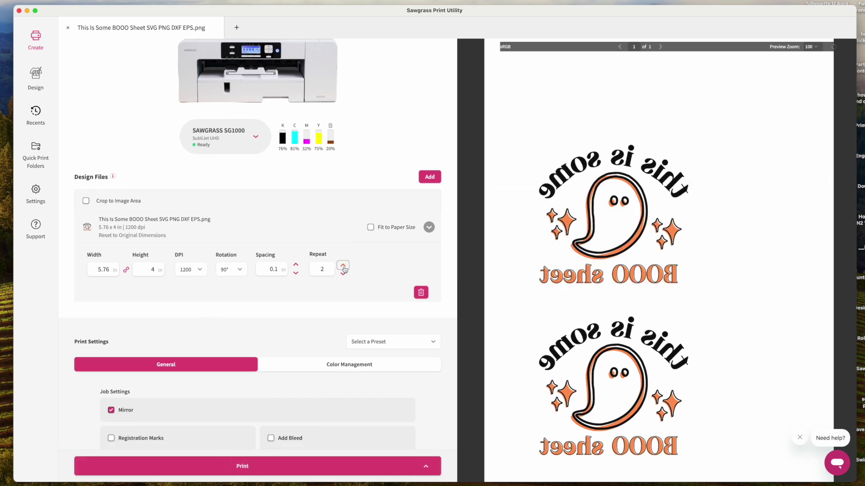
# - Review the General print settings: Mirror on, Metal product, Letter media, High Quality, Truepix Classic, Tray 1
pyautogui.scroll(2, 572, 243)
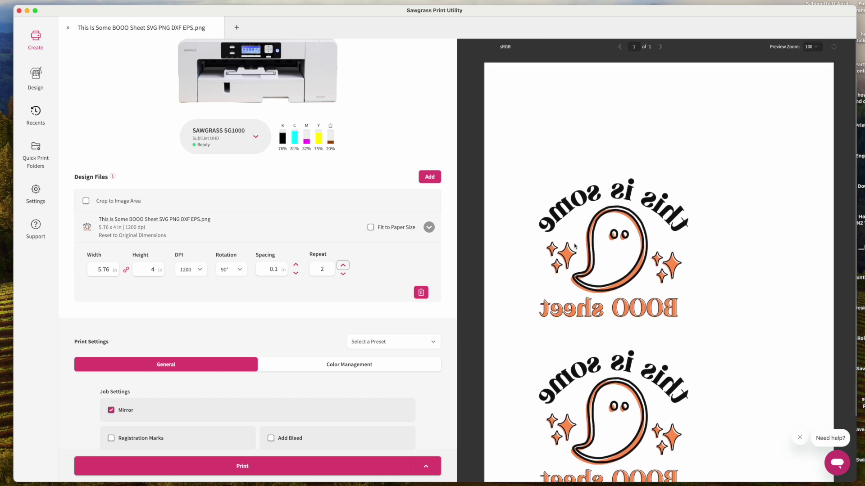
pyautogui.scroll(-1, 575, 246)
pyautogui.scroll(-1, 325, 263)
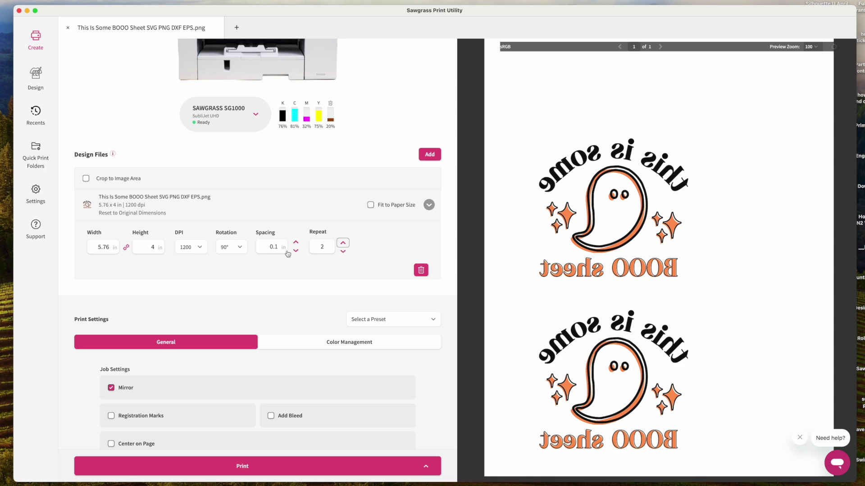
pyautogui.scroll(-1, 340, 269)
pyautogui.scroll(-1, 340, 270)
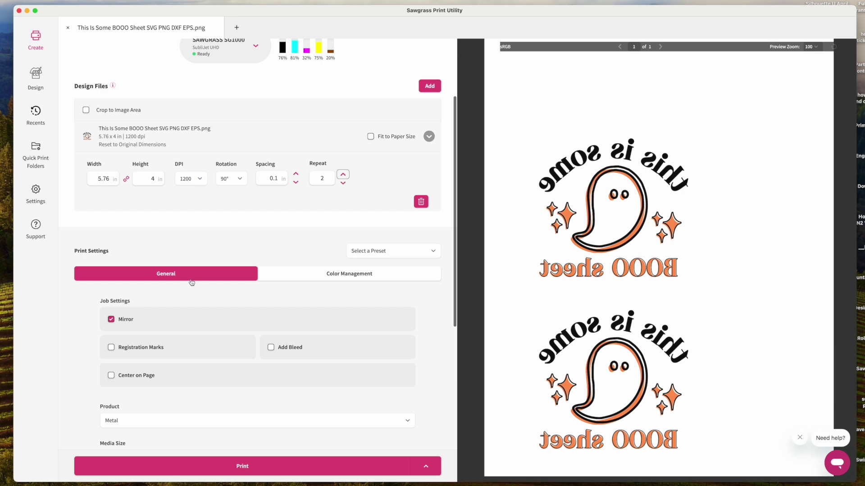
pyautogui.scroll(-2, 212, 309)
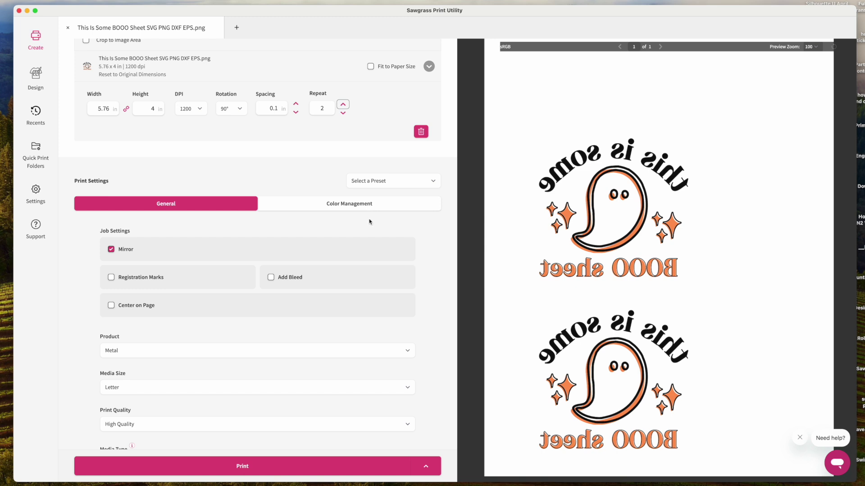
pyautogui.scroll(-1, 362, 247)
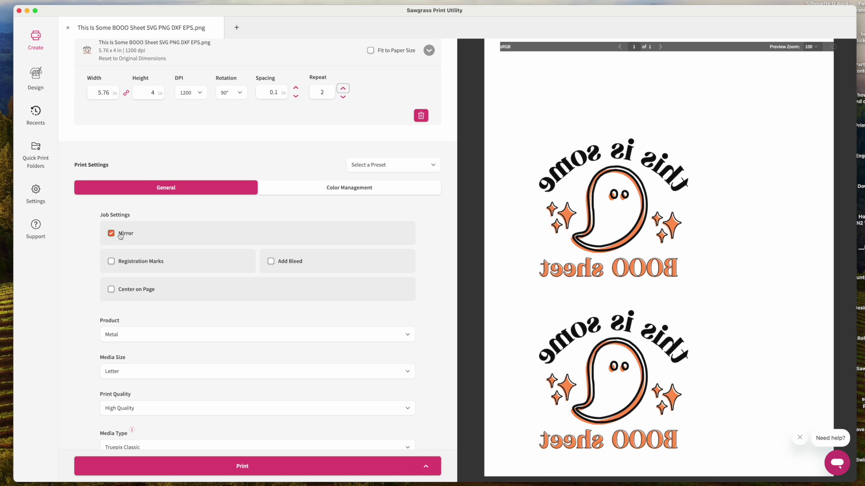
pyautogui.scroll(-2, 100, 410)
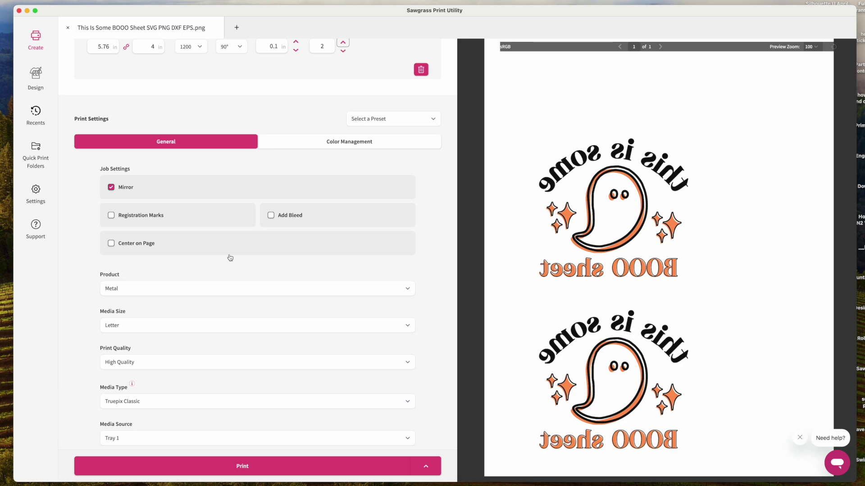
pyautogui.scroll(2, 135, 220)
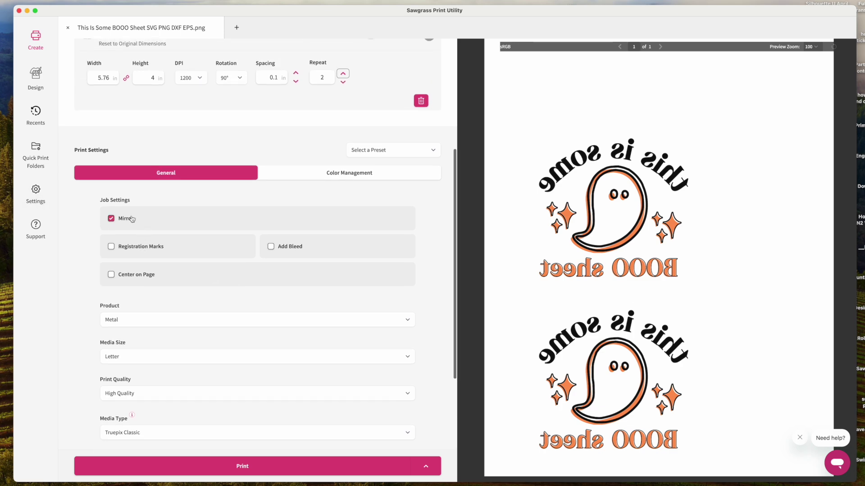
pyautogui.scroll(-3, 143, 413)
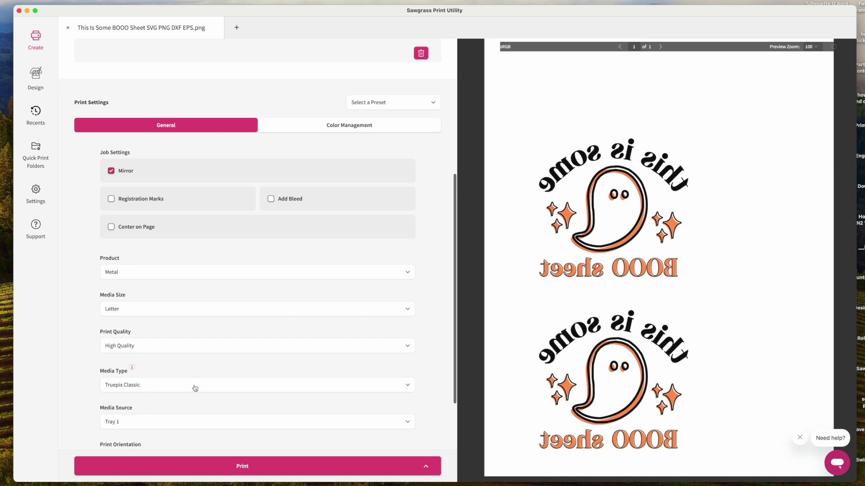
pyautogui.scroll(1, 190, 229)
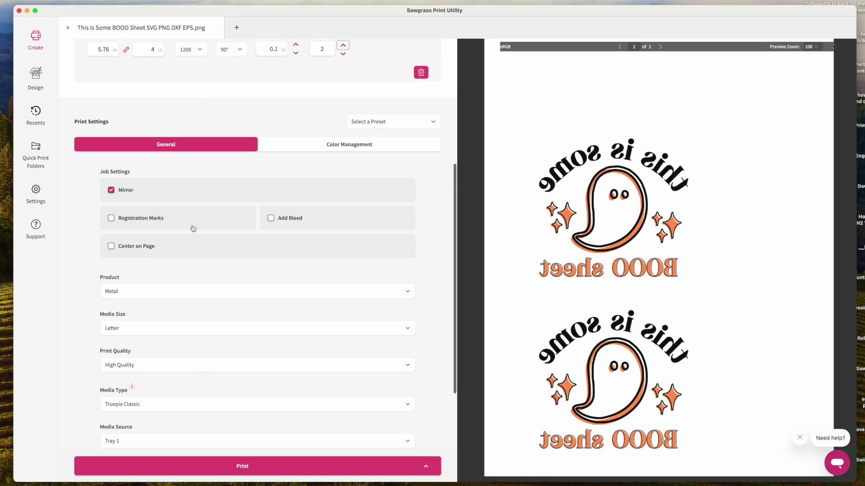
pyautogui.click(390, 122)
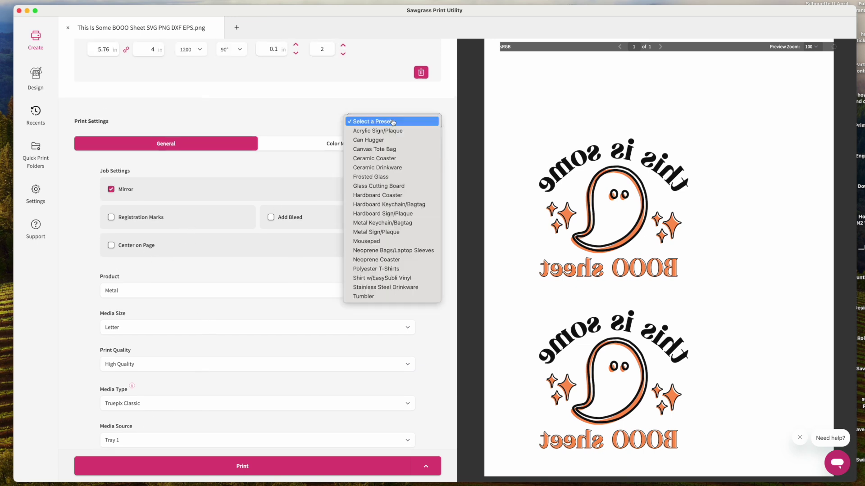
# - Apply the Ceramic Drinkware print preset to the job
pyautogui.click(393, 122)
pyautogui.click(372, 118)
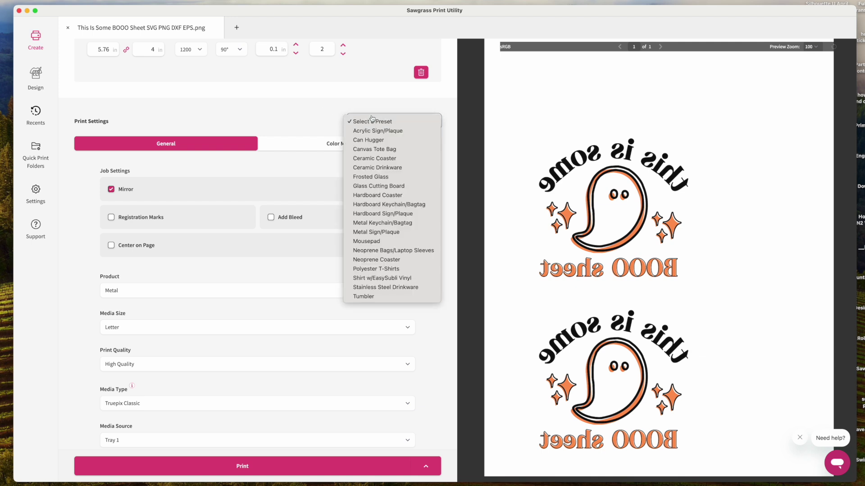
pyautogui.click(417, 171)
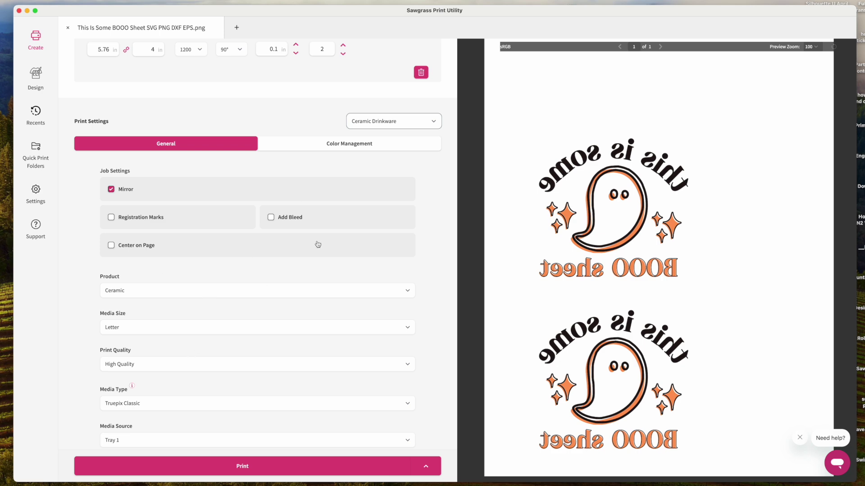
# - Keep High Quality print quality and view the Photographic color management settings
pyautogui.scroll(-3, 317, 245)
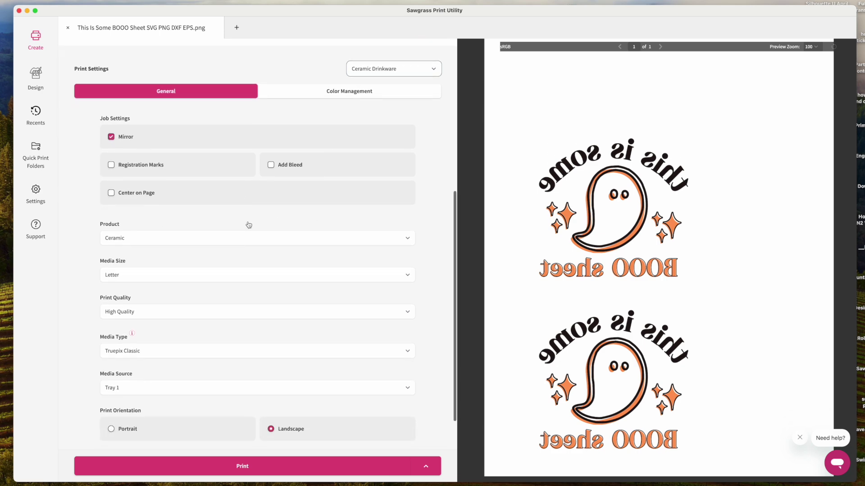
pyautogui.scroll(-2, 137, 281)
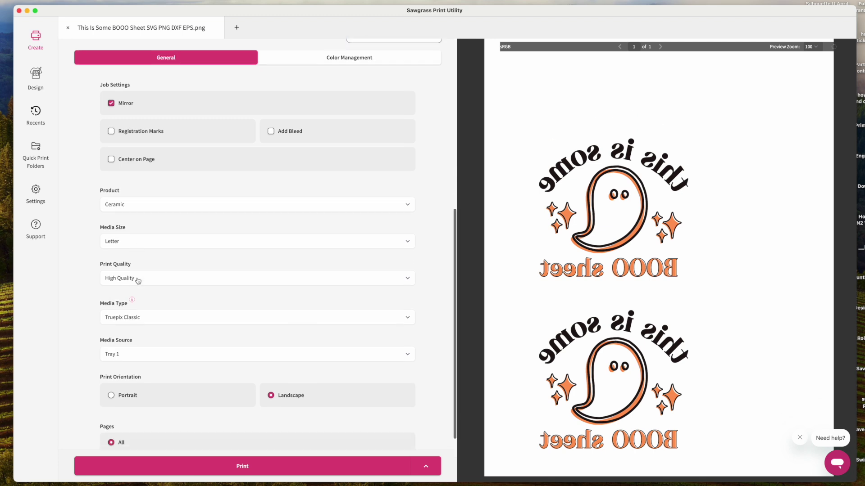
pyautogui.click(137, 279)
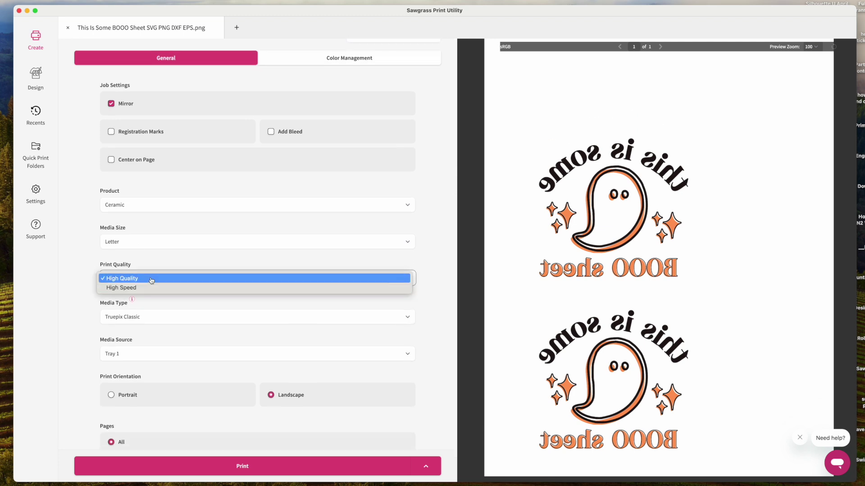
pyautogui.click(86, 283)
pyautogui.scroll(-4, 143, 313)
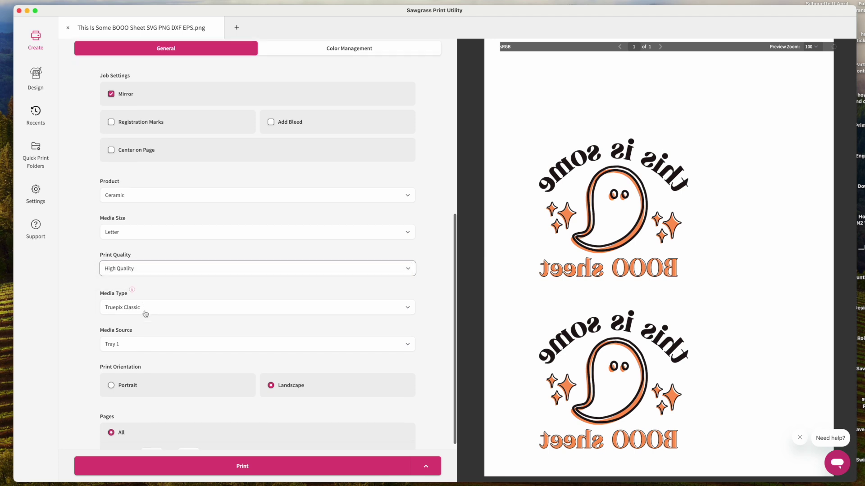
pyautogui.scroll(10, 145, 313)
pyautogui.scroll(2, 269, 227)
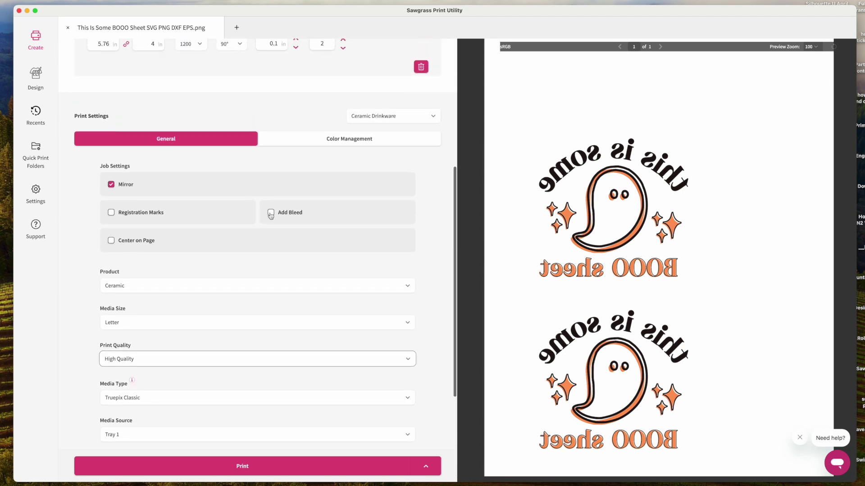
pyautogui.click(295, 141)
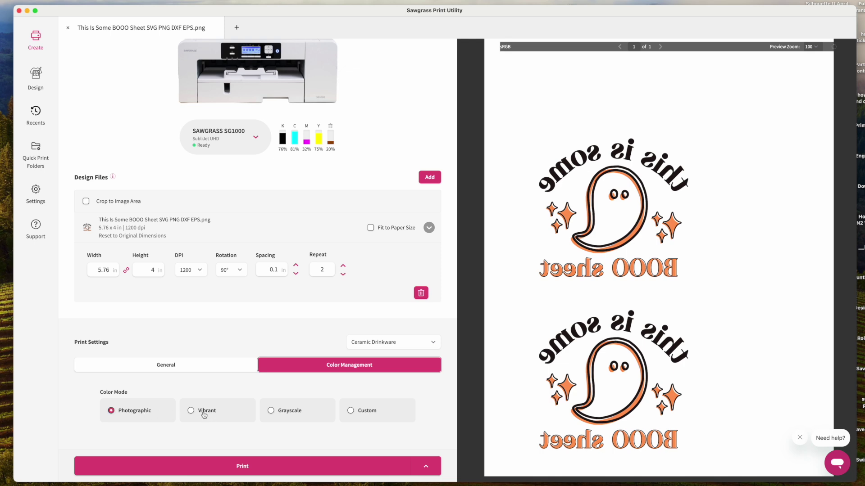
# - Back on the General settings, leave Copies at 1 and set the page range to 1 to 1
pyautogui.click(149, 413)
pyautogui.click(203, 368)
pyautogui.scroll(-10, 250, 358)
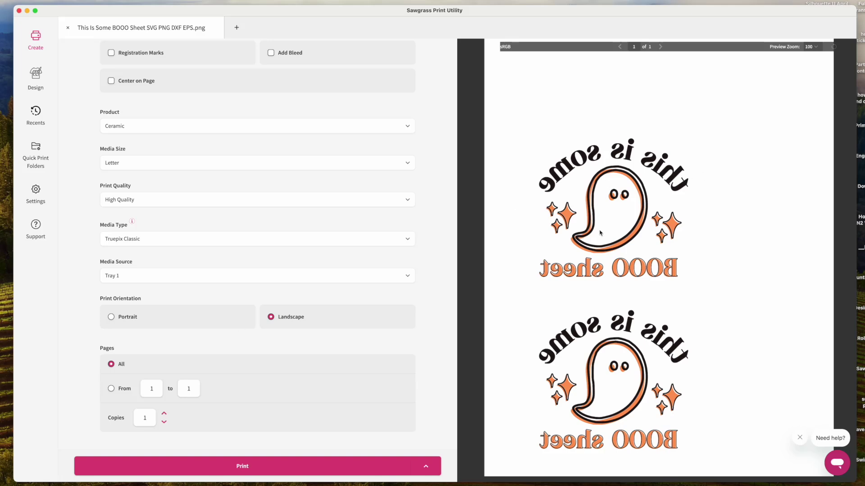
pyautogui.click(164, 414)
pyautogui.click(164, 423)
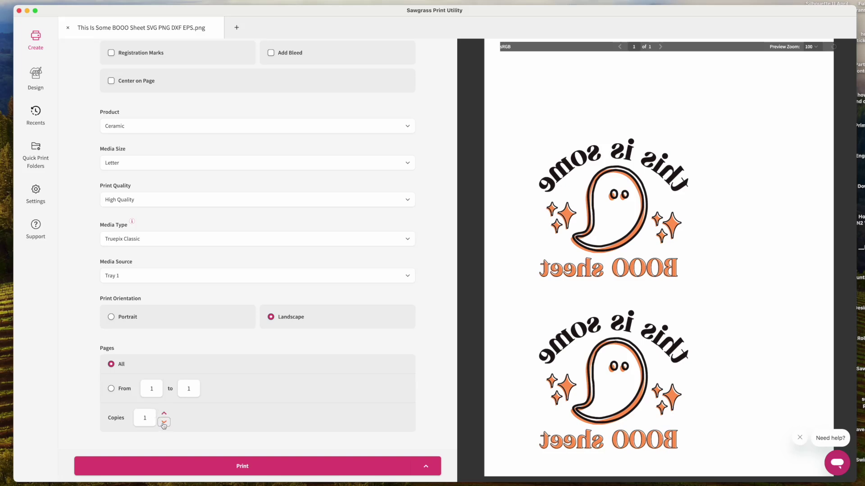
pyautogui.click(110, 392)
pyautogui.doubleClick(149, 394)
pyautogui.scroll(15, 193, 382)
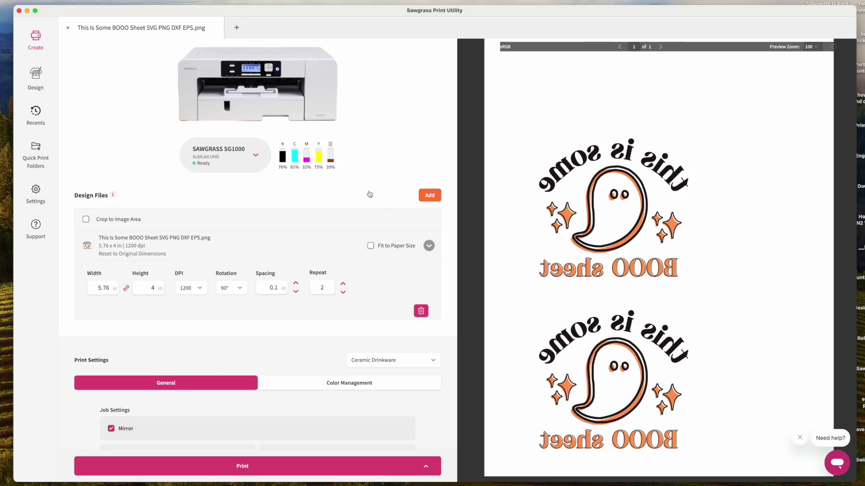
# - Add three more Halloween designs to the job
pyautogui.click(424, 198)
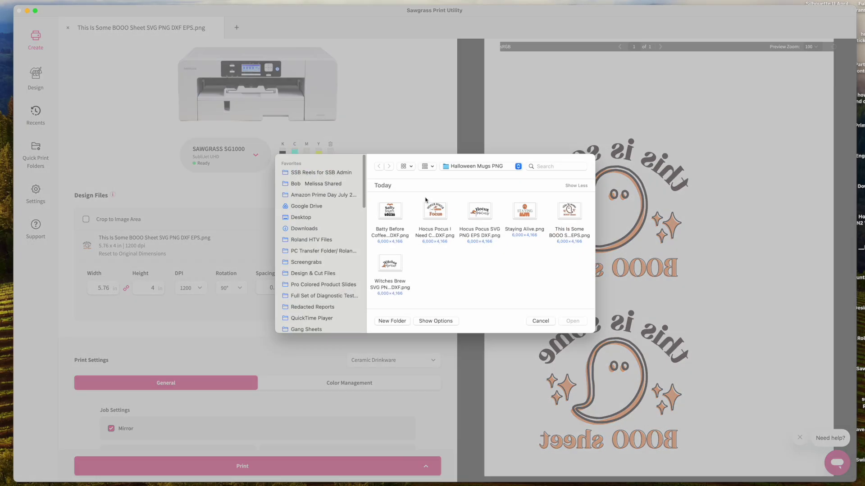
pyautogui.moveTo(374, 199); pyautogui.dragTo(500, 238)
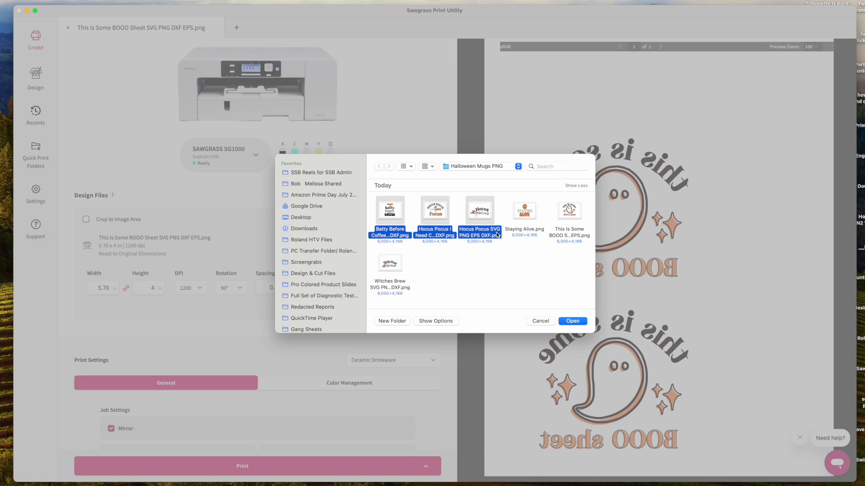
pyautogui.press('Return')
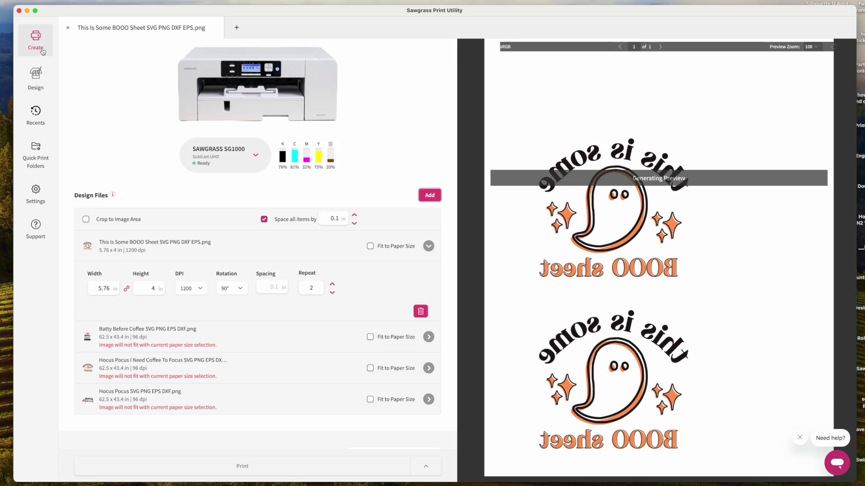
# - In a new job, drag in all six PNGs from Downloads > Halloween Mugs Zip Files > Halloween Mugs PNG
pyautogui.click(237, 28)
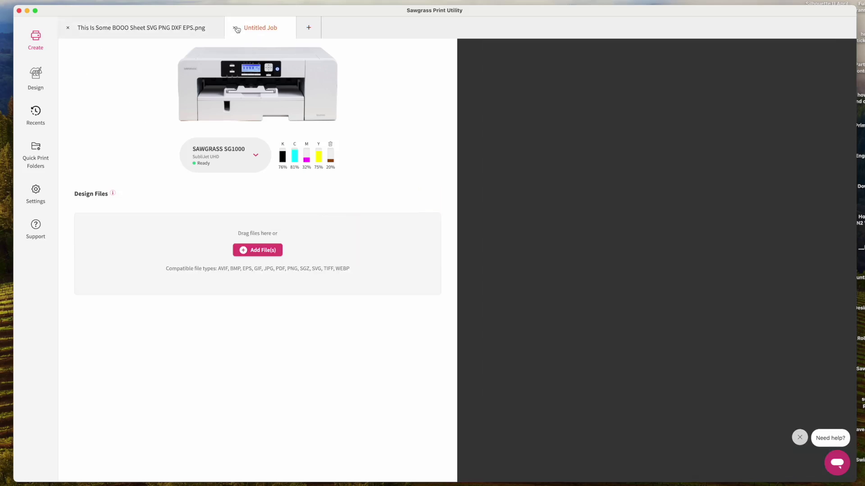
pyautogui.click(245, 252)
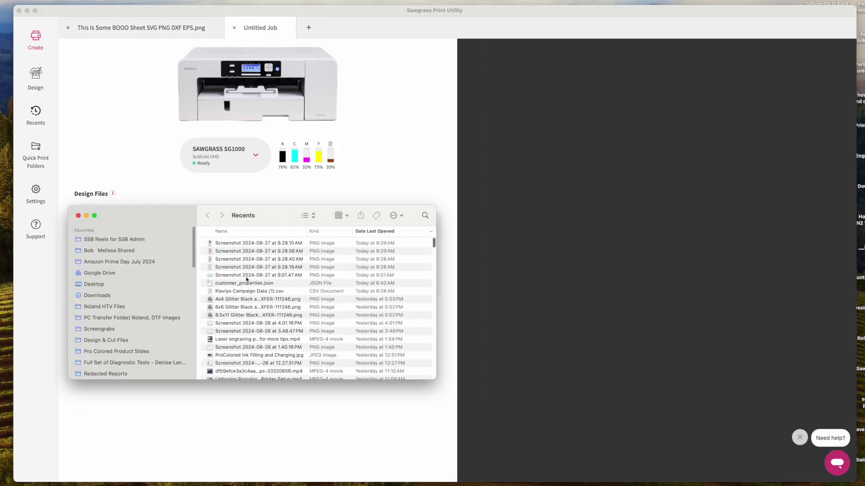
pyautogui.click(97, 295)
pyautogui.moveTo(152, 221); pyautogui.dragTo(596, 225)
pyautogui.click(663, 271)
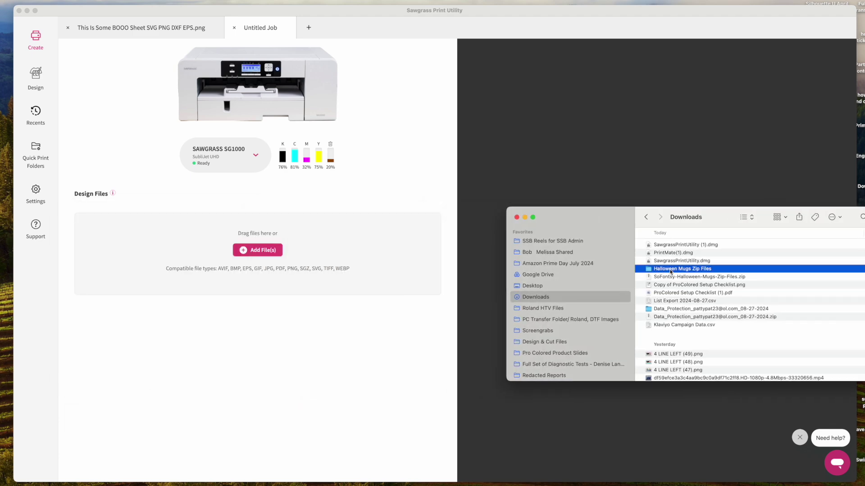
pyautogui.doubleClick(670, 270)
pyautogui.doubleClick(663, 260)
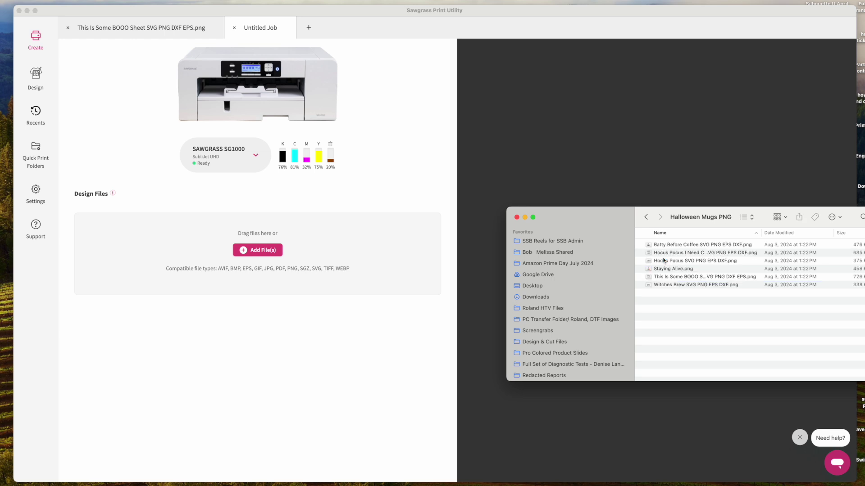
pyautogui.moveTo(673, 304); pyautogui.dragTo(291, 261)
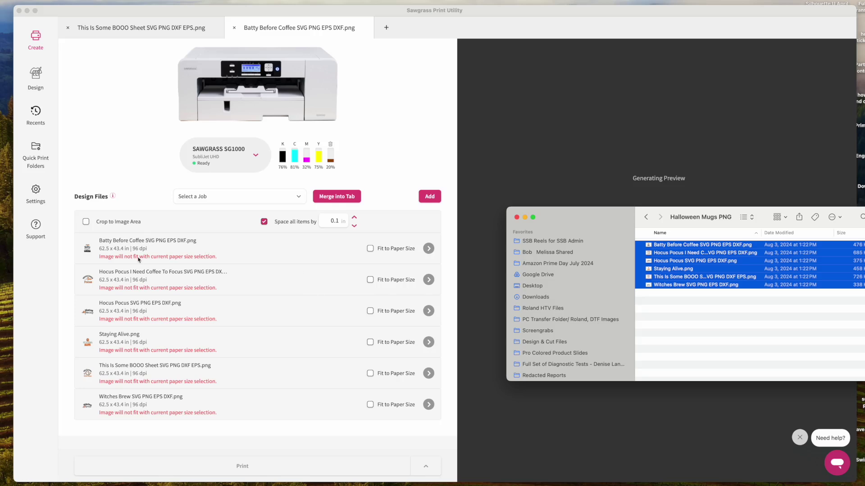
# - Enable Fit to Paper Size for Witches Brew, BOOO Sheet, Staying Alive, Hocus Pocus, I Need Coffee, Batty Before Coffee
pyautogui.click(371, 430)
pyautogui.click(370, 404)
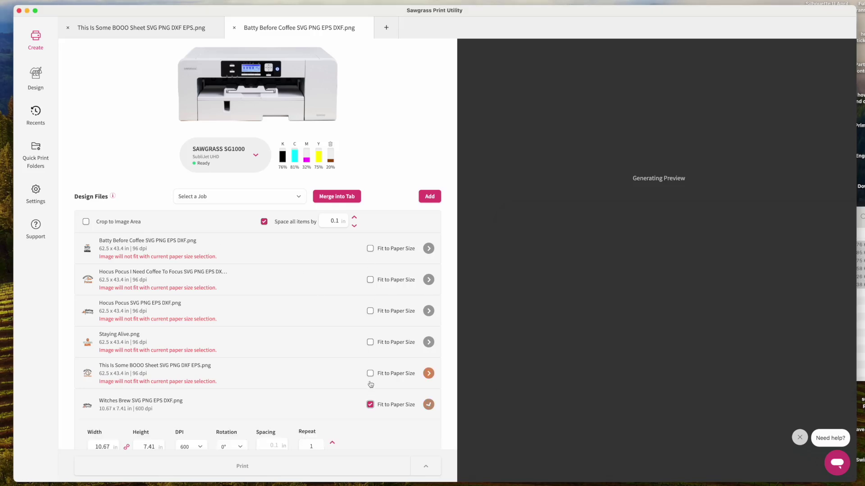
pyautogui.click(370, 374)
pyautogui.click(371, 342)
pyautogui.click(370, 311)
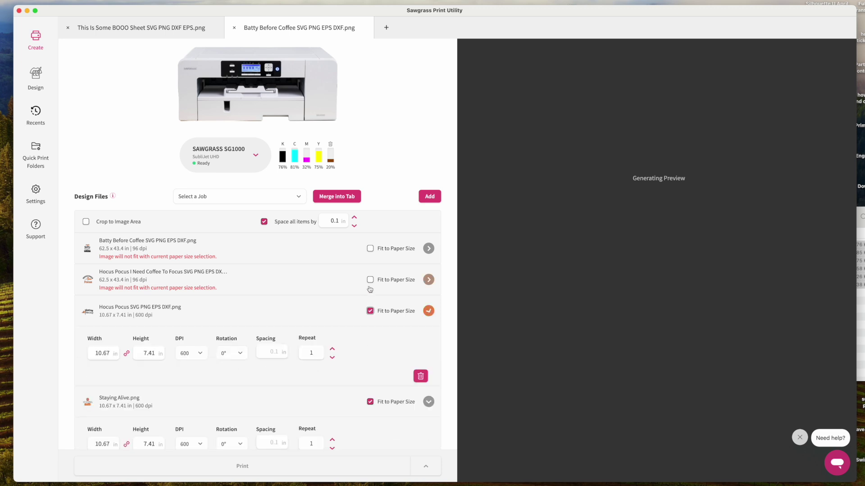
pyautogui.click(370, 280)
pyautogui.click(370, 248)
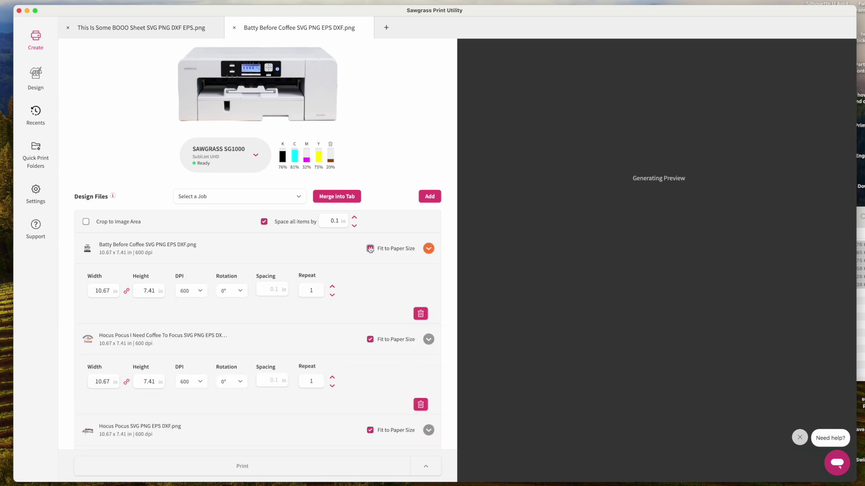
pyautogui.scroll(-12, 369, 324)
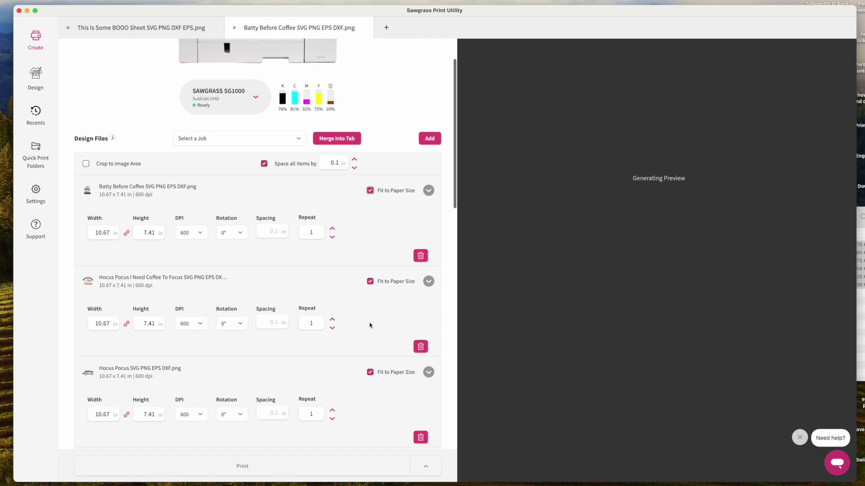
pyautogui.scroll(15, 369, 324)
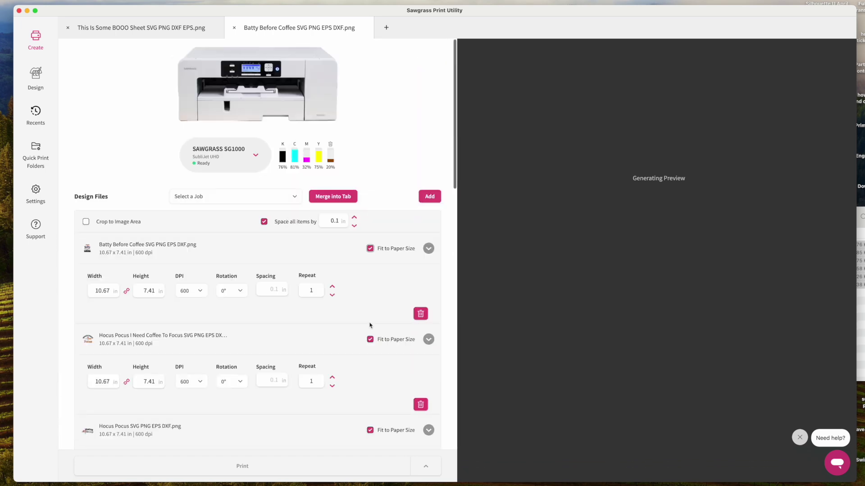
# - Merge the new job's designs into the BOOO Sheet job
pyautogui.click(235, 195)
pyautogui.click(234, 207)
pyautogui.click(337, 197)
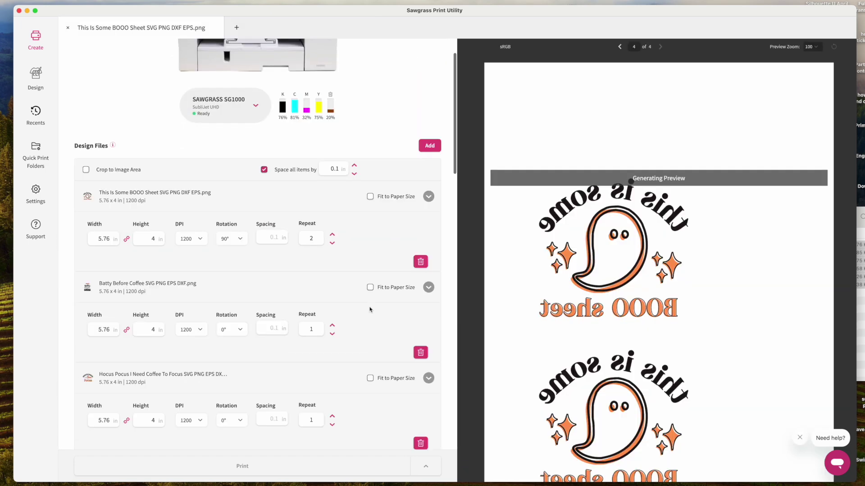
# - Enter 4 in both the From and To page fields, keeping Copies at 1
pyautogui.scroll(-15, 299, 390)
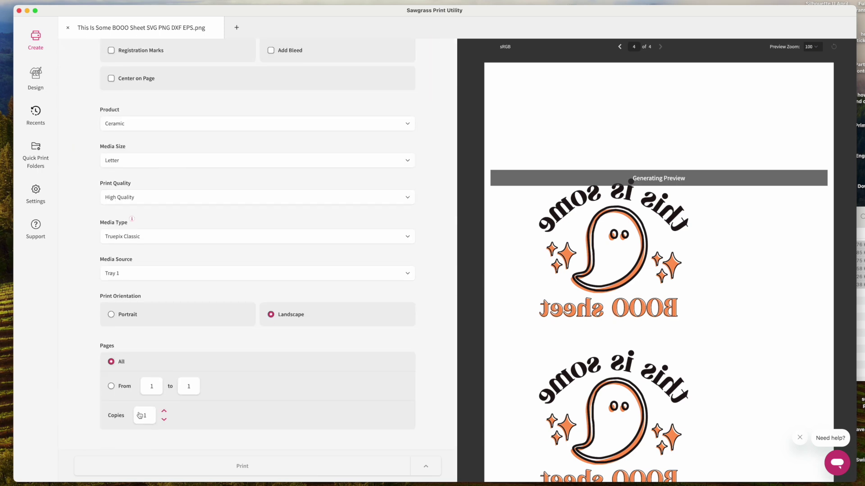
pyautogui.click(151, 387)
pyautogui.write('4')
pyautogui.click(186, 387)
pyautogui.write('4')
pyautogui.press('Tab')
pyautogui.click(60, 431)
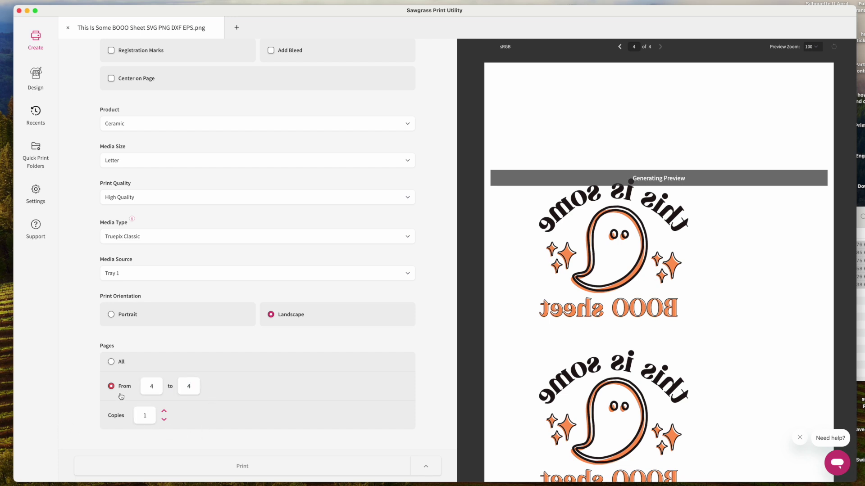